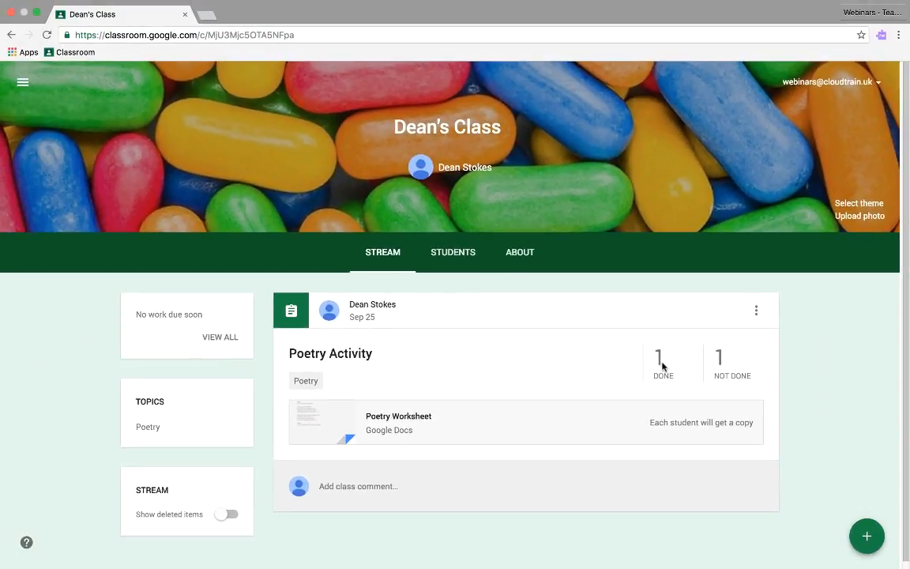
Step: Show all students' submissions for the Poetry Activity and open the Poetry Worksheet marked Done
{"action": "left_click", "coordinate": [660, 365]}
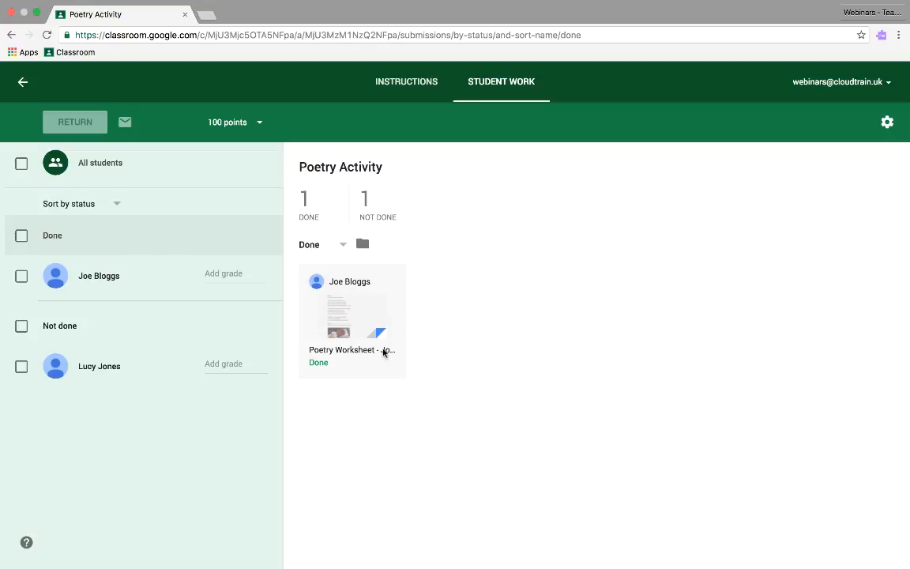
{"action": "left_click", "coordinate": [182, 164]}
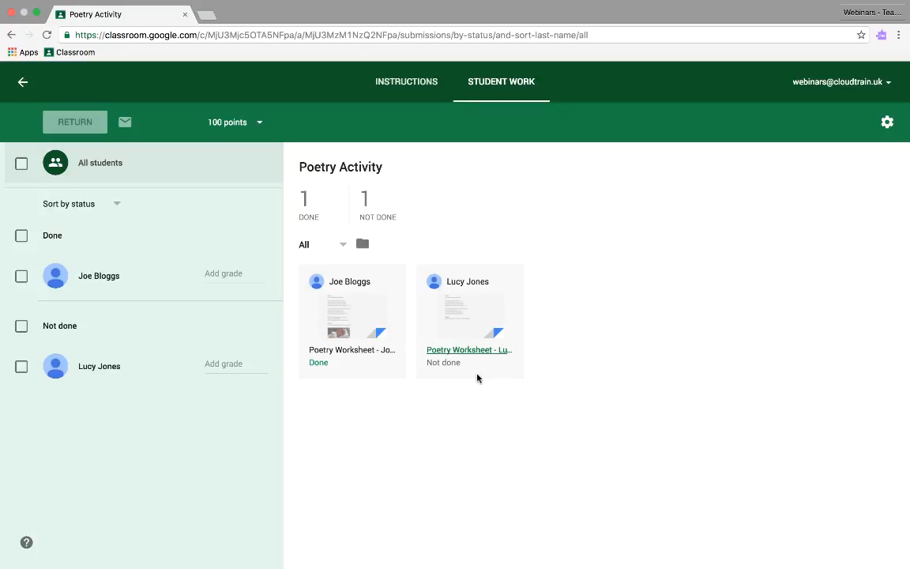
{"action": "left_click", "coordinate": [359, 331]}
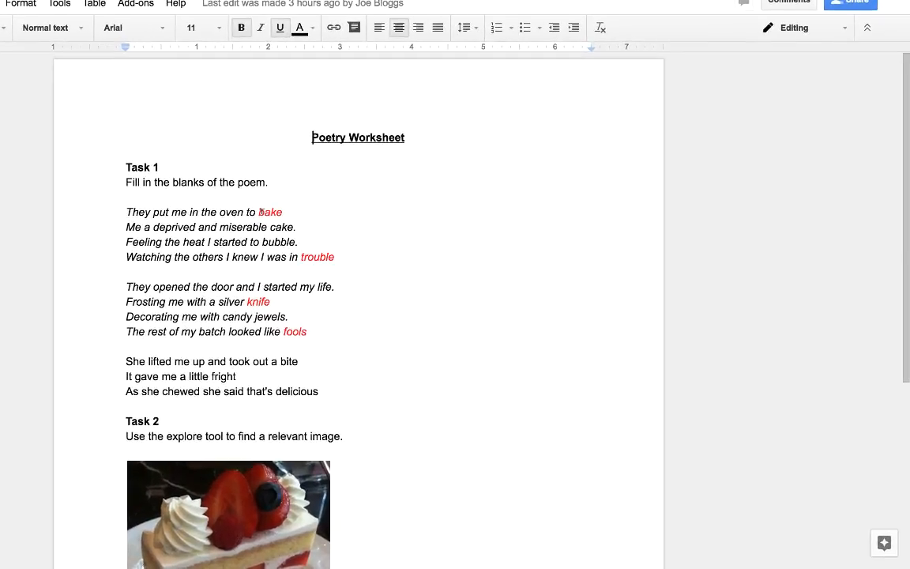
Step: Comment on the word "bake" in the poem: "Great choice - and it rhymes. Could you use any other words?"
{"action": "double_click", "coordinate": [260, 212]}
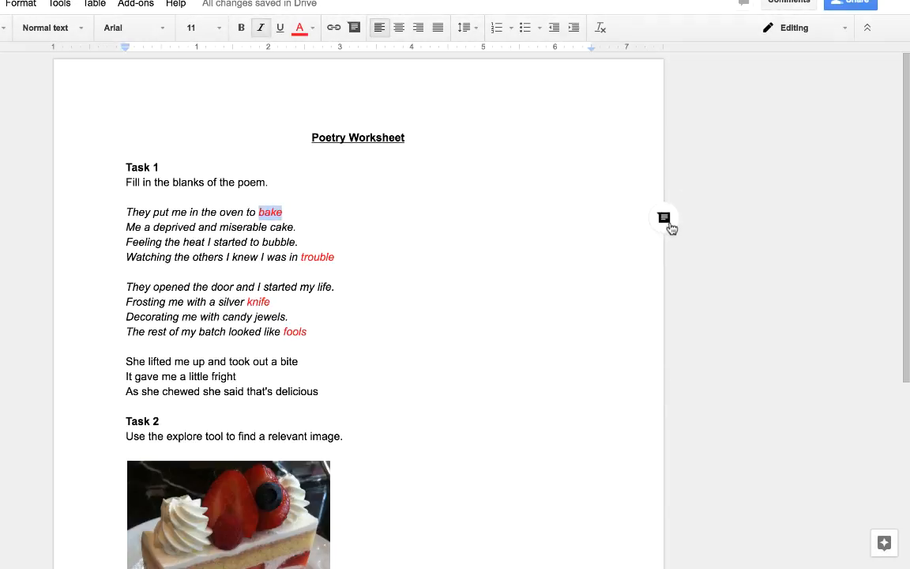
{"action": "left_click", "coordinate": [668, 223]}
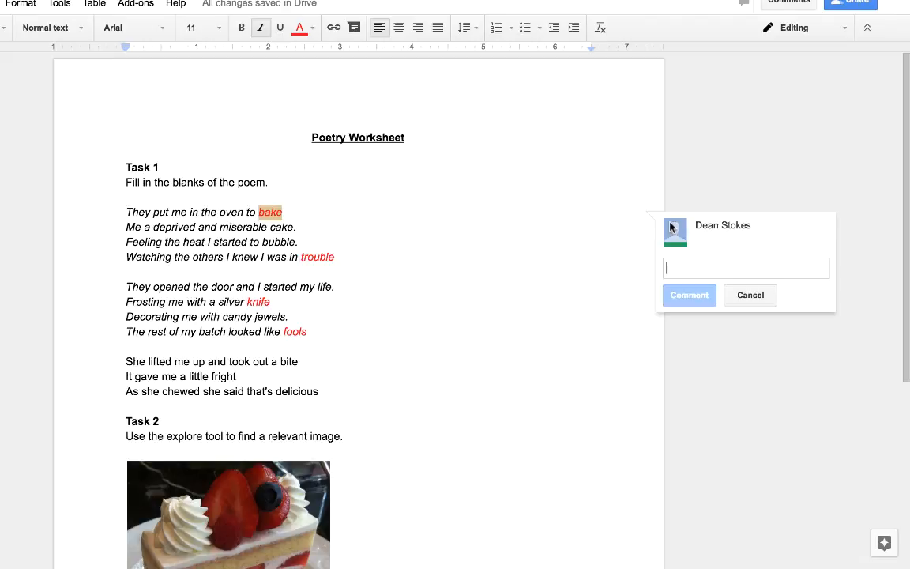
{"action": "type", "text": "Gret"}
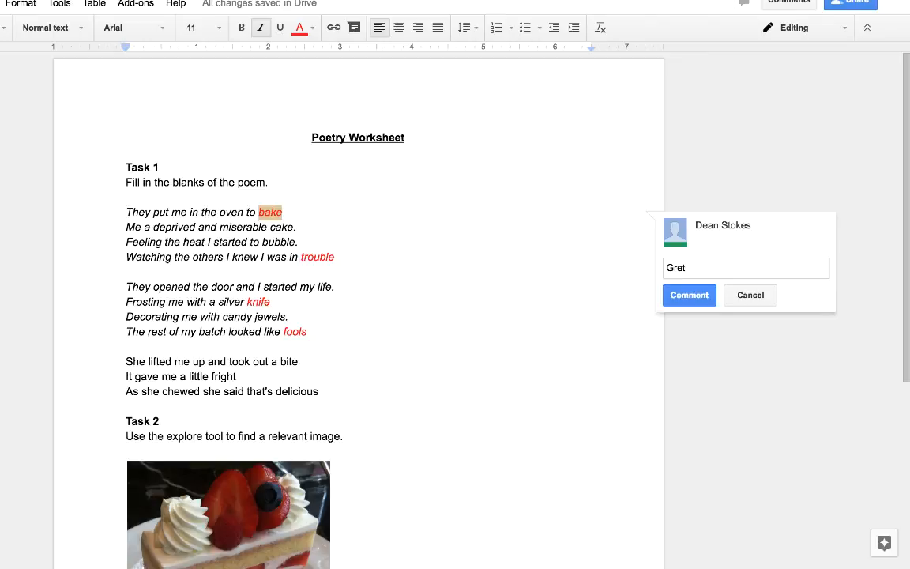
{"action": "key", "text": "BackSpace"}
{"action": "type", "text": "at choice - and it rhymes. Could you use"}
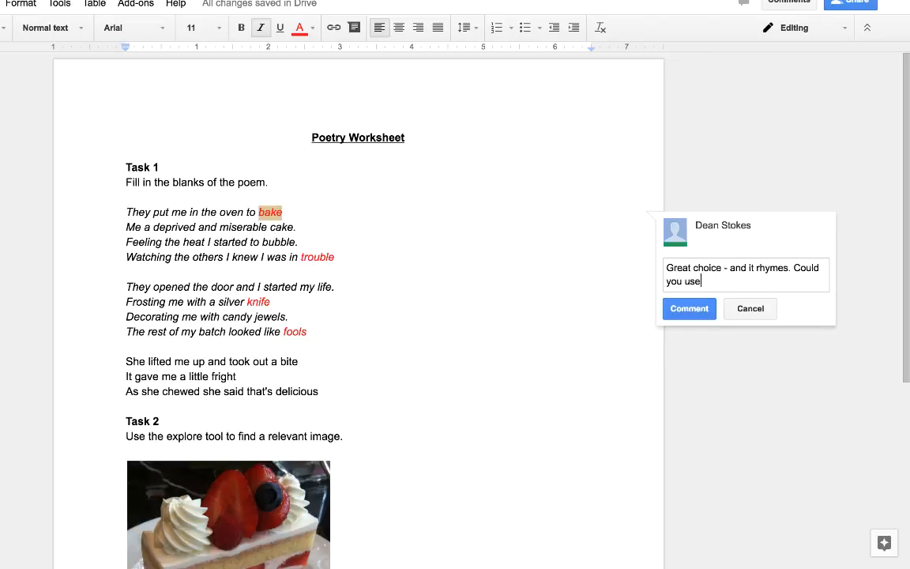
{"action": "type", "text": " any other words?"}
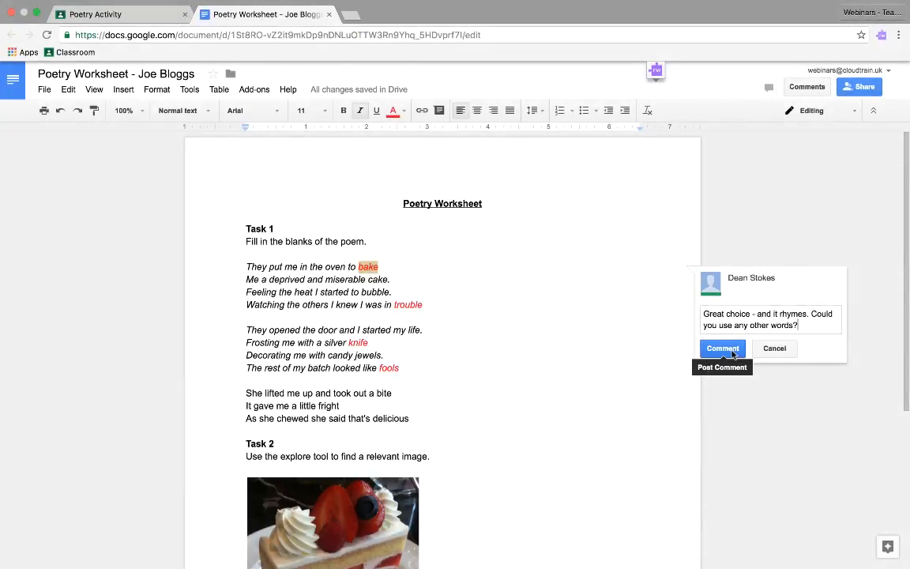
{"action": "left_click", "coordinate": [722, 348]}
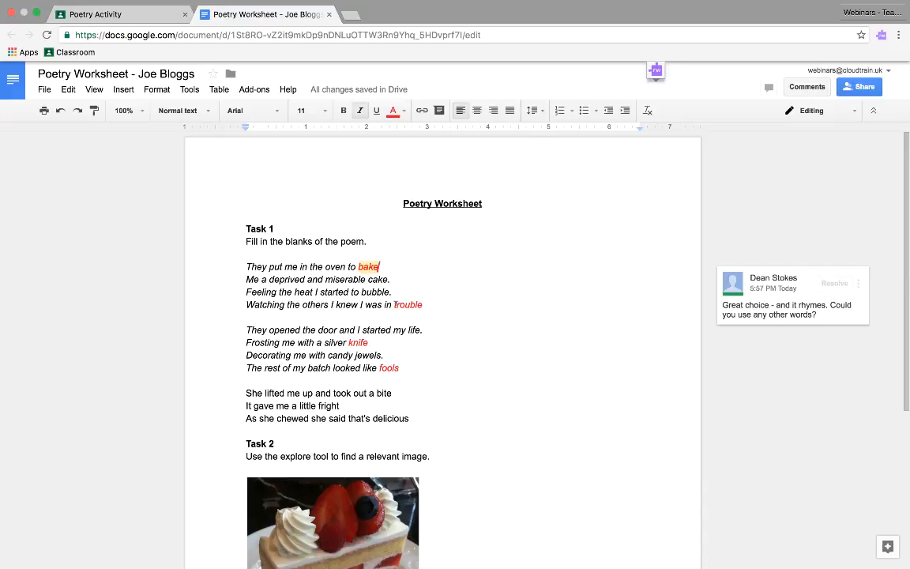
Step: Comment on the "silver knife" line: "Well done! I'm really impressed with your skill here. Could you change this line but make sure it still rhymes?"
{"action": "left_click_drag", "start_coordinate": [369, 343], "coordinate": [244, 341]}
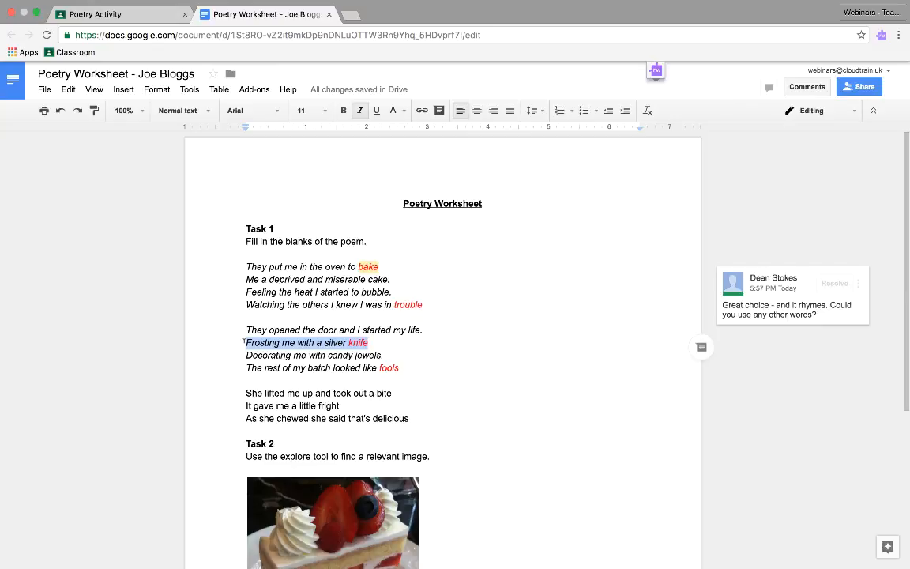
{"action": "left_click", "coordinate": [701, 351]}
{"action": "type", "text": "Well done! I'm really impressed with your skill here. Could you change this line but make sure it still rhymes?"}
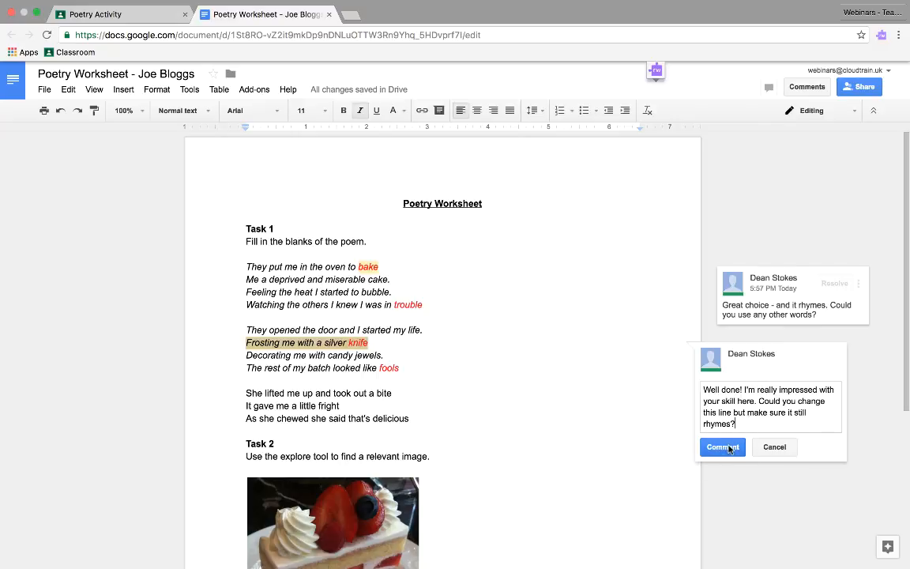
{"action": "left_click", "coordinate": [722, 447]}
Step: Add a comment to the strawberry cake image under Task 2
{"action": "scroll", "coordinate": [461, 379], "scroll_direction": "down", "scroll_amount": 2}
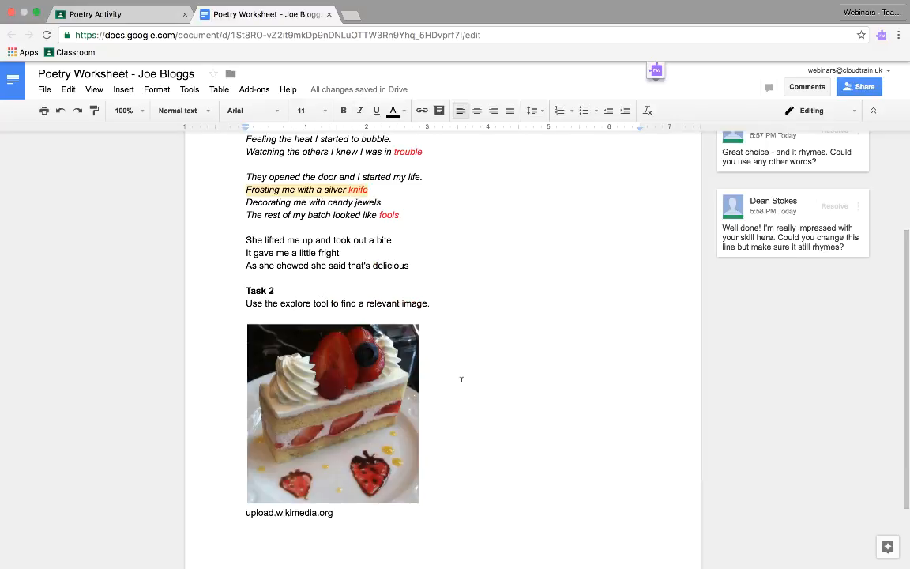
{"action": "left_click", "coordinate": [396, 392]}
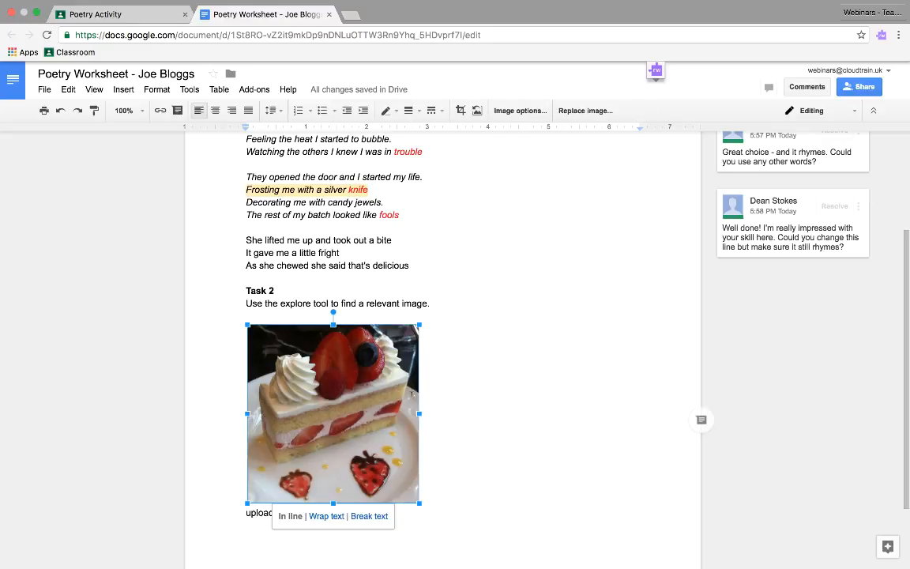
{"action": "left_click", "coordinate": [701, 422]}
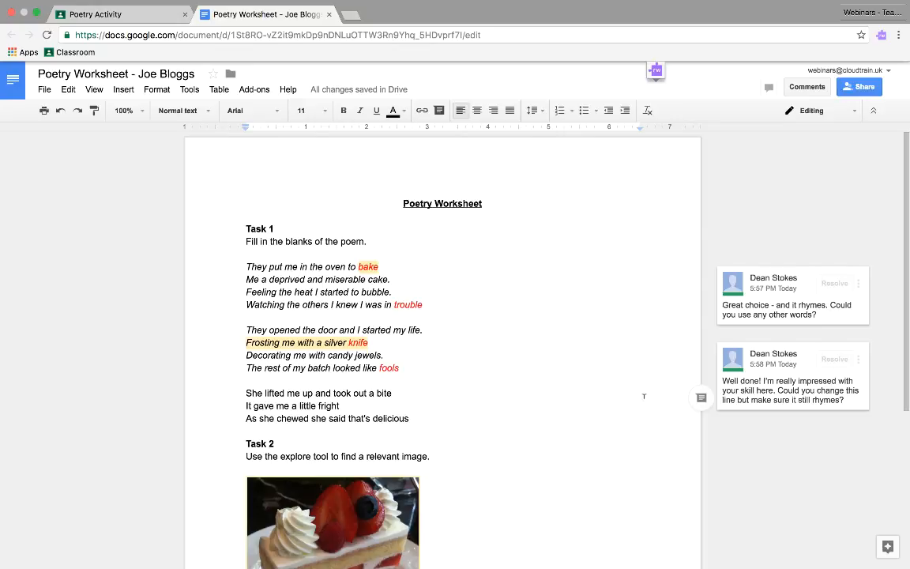
Step: Switch back to the Poetry Activity in Google Classroom and update the assignment's point value to 10
{"action": "left_click", "coordinate": [125, 15]}
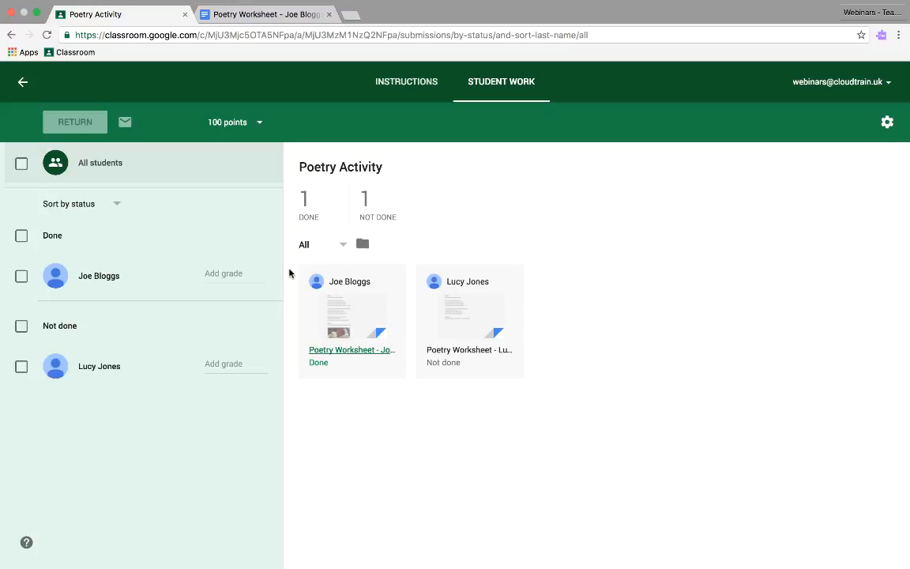
{"action": "left_click", "coordinate": [229, 274]}
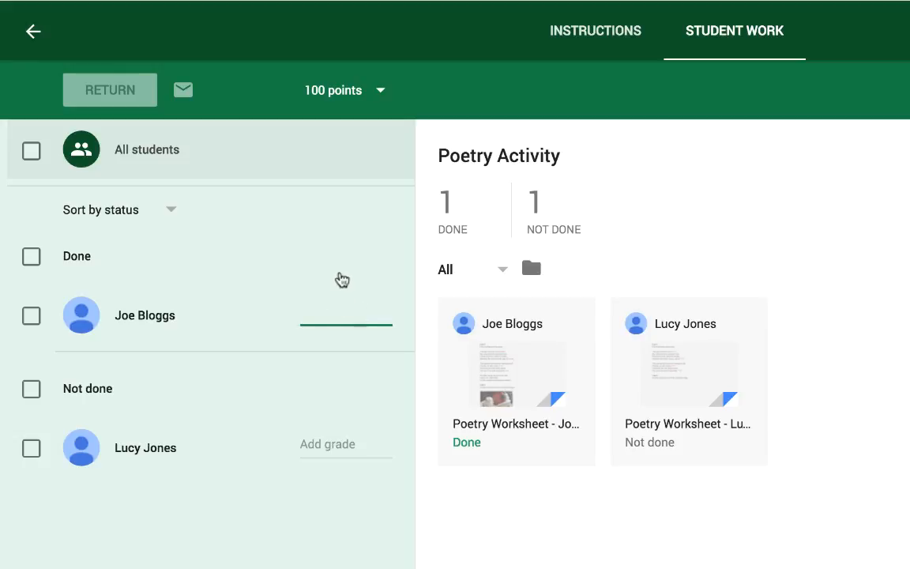
{"action": "left_click", "coordinate": [341, 85]}
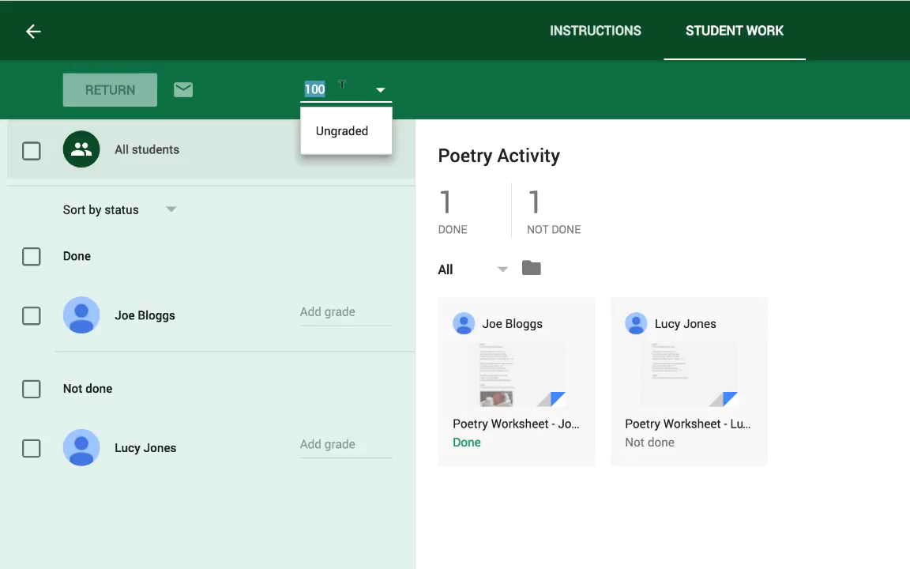
{"action": "type", "text": "10"}
{"action": "key", "text": "Return"}
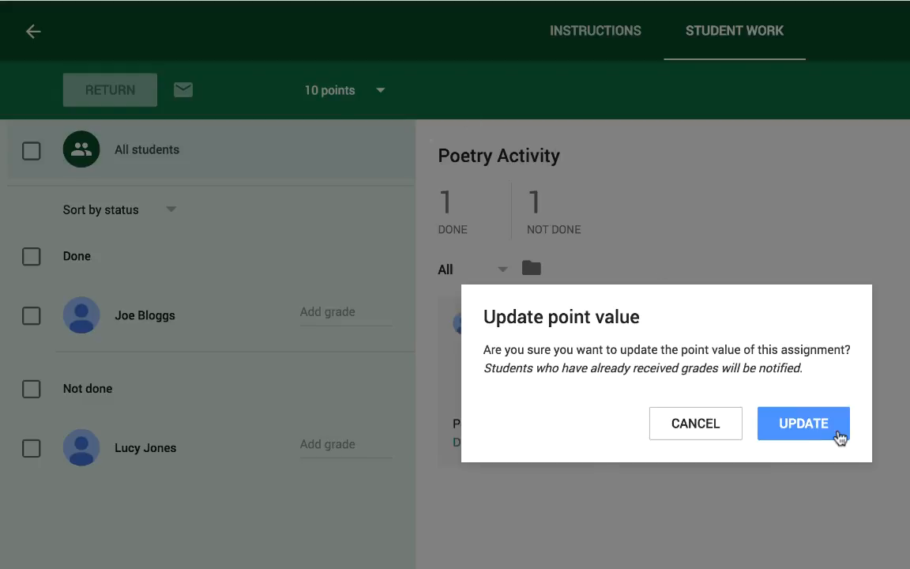
{"action": "left_click", "coordinate": [838, 438]}
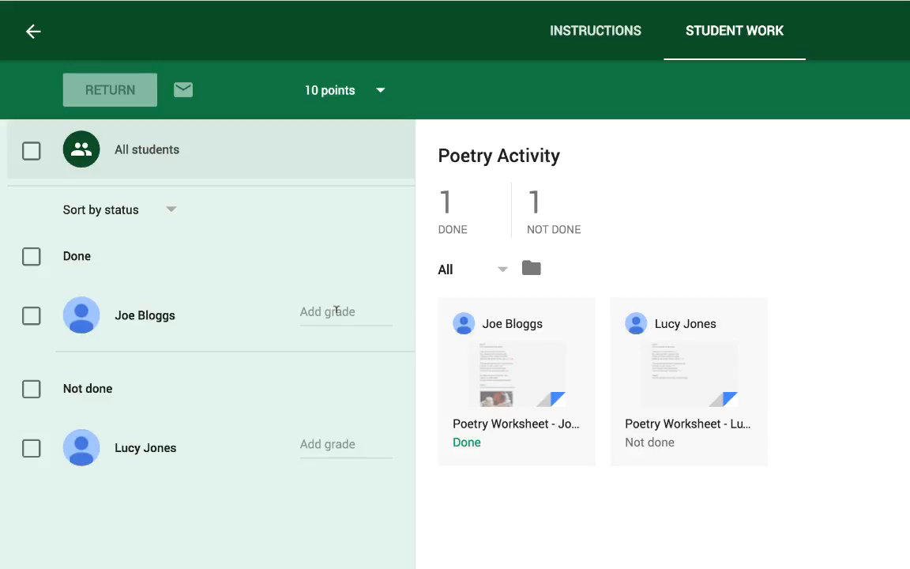
Step: Grade the Done student's work 10 and post them the private comment "This is the private comment in Classroom."
{"action": "left_click", "coordinate": [337, 310]}
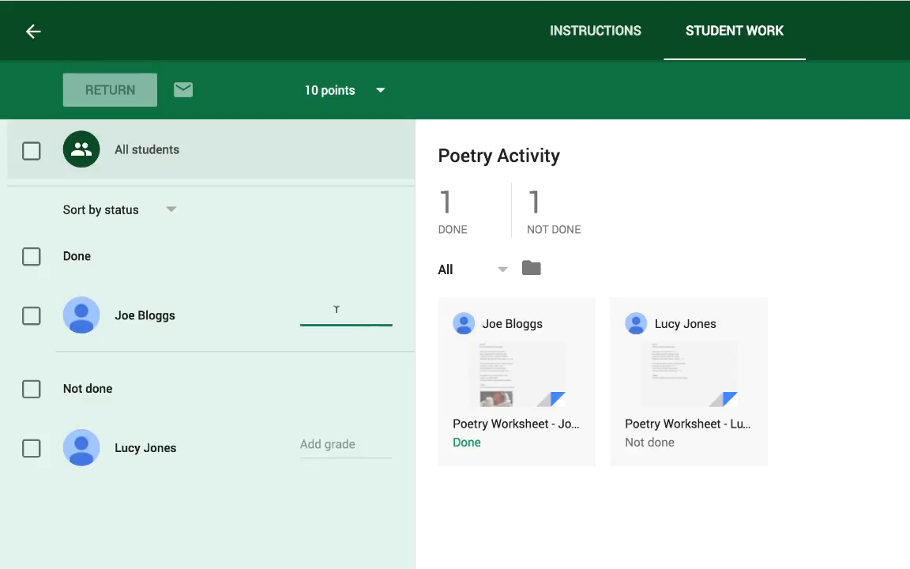
{"action": "type", "text": "10"}
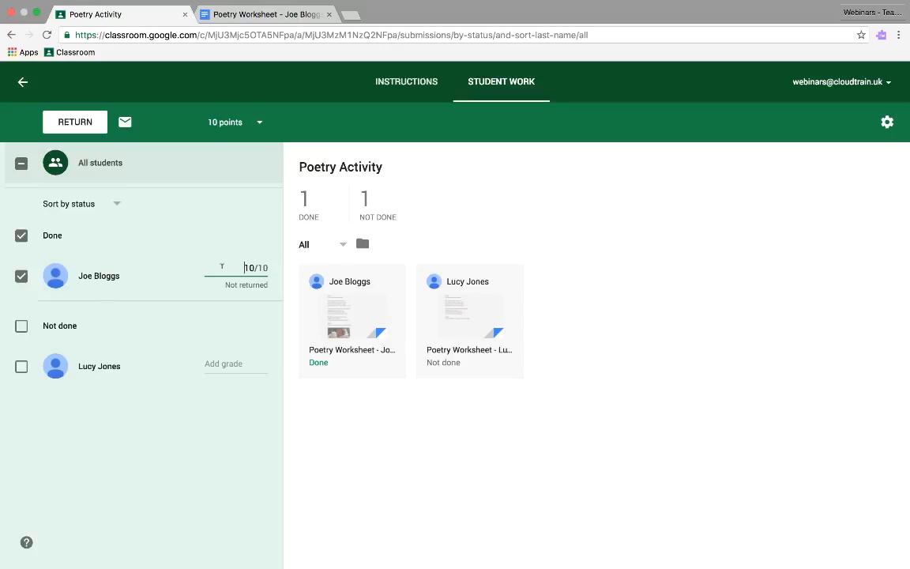
{"action": "left_click", "coordinate": [106, 275]}
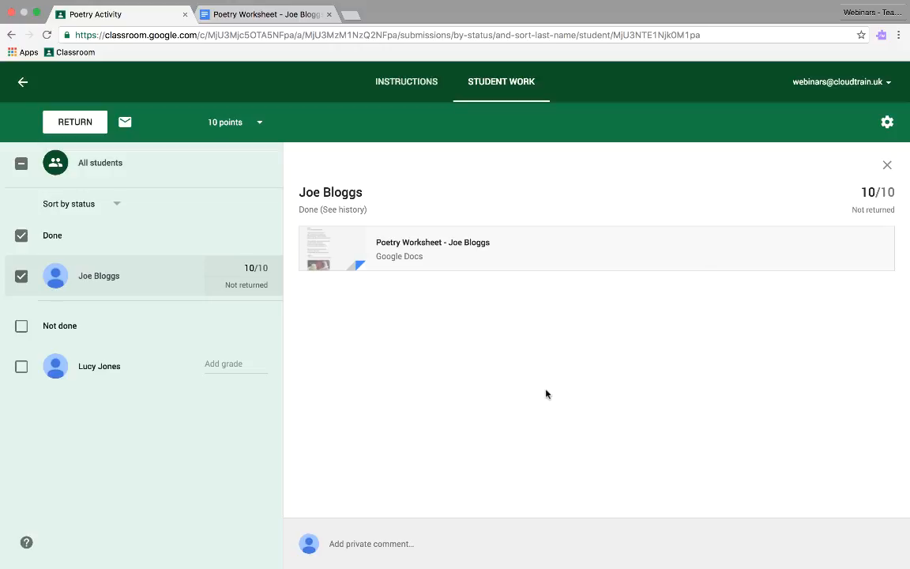
{"action": "left_click", "coordinate": [423, 536]}
{"action": "type", "text": "This is the private comment in C"}
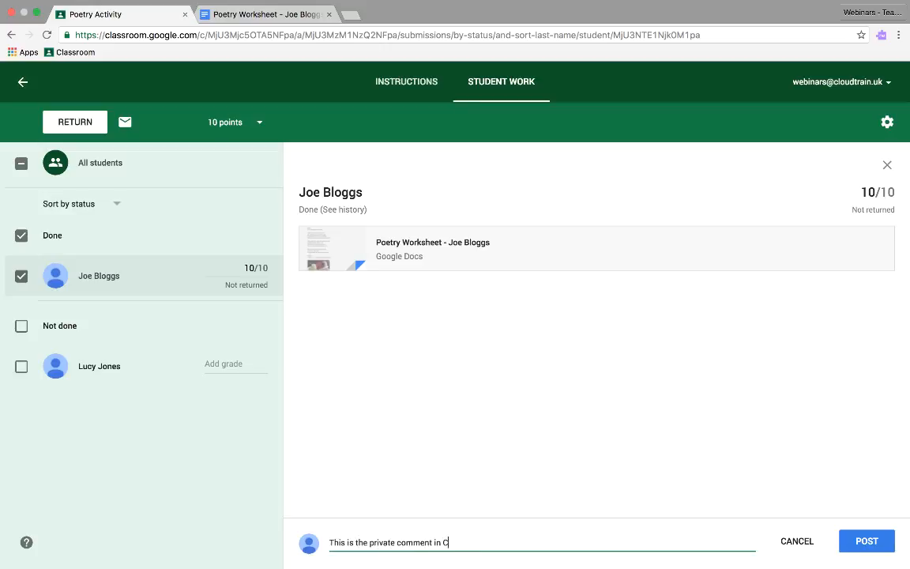
{"action": "type", "text": "lassroom."}
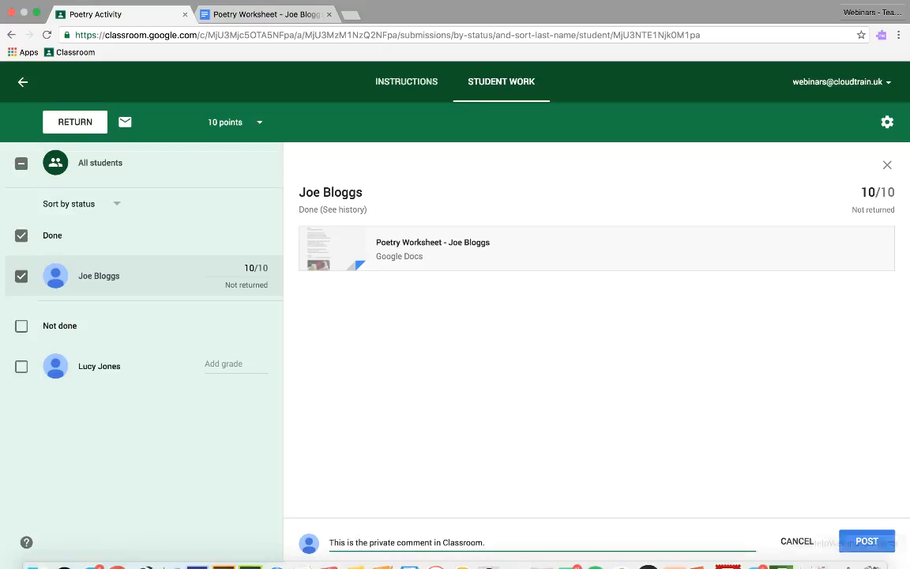
{"action": "left_click", "coordinate": [882, 541]}
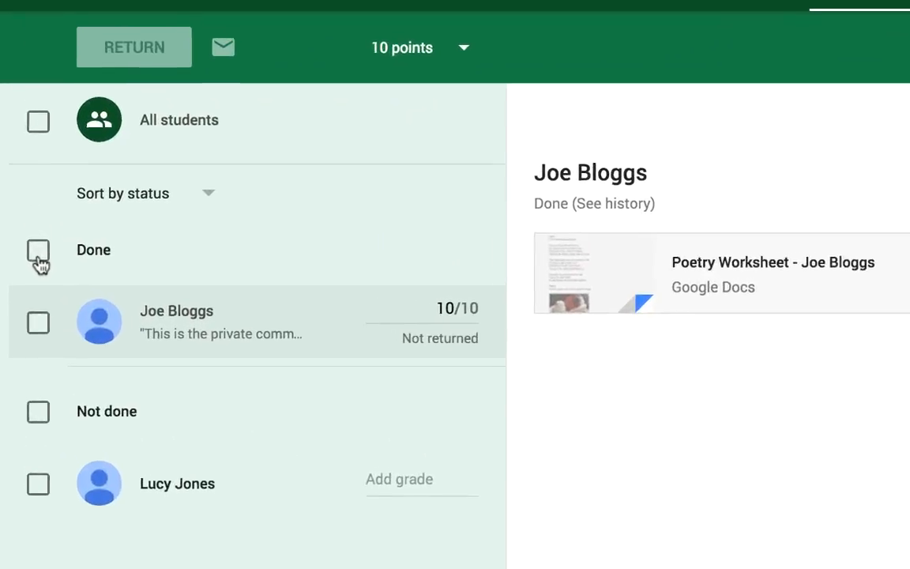
Step: Select both the done and not done students and return their work with the private comment "This is a group private comment"
{"action": "left_click", "coordinate": [39, 257]}
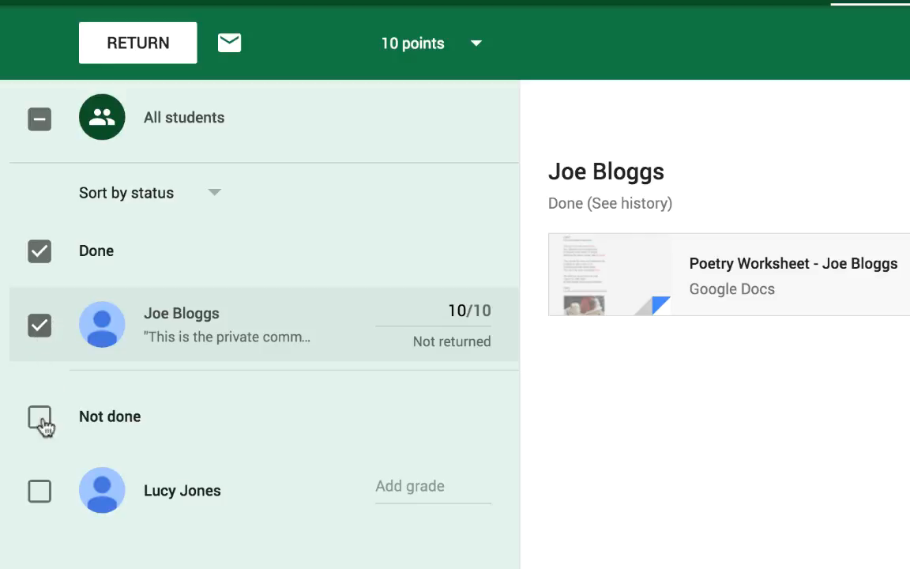
{"action": "left_click", "coordinate": [41, 491]}
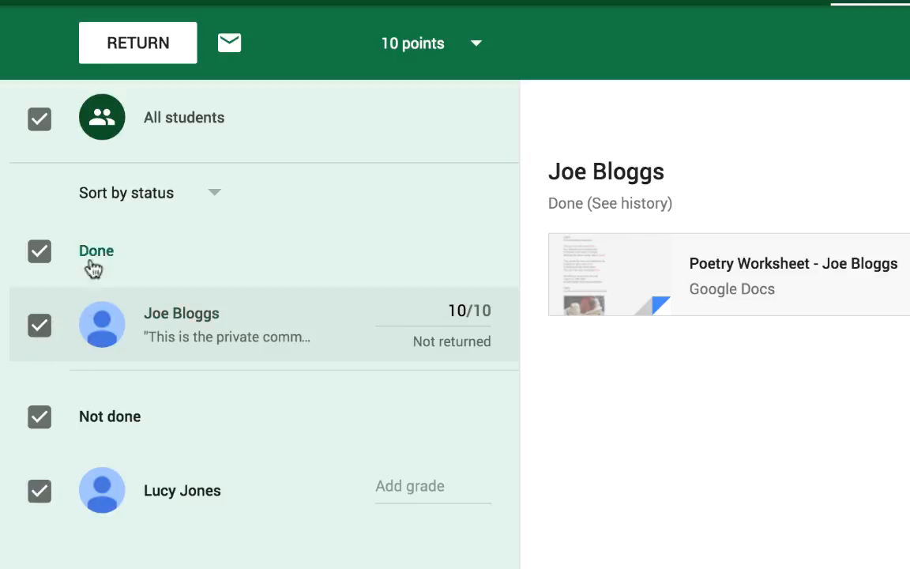
{"action": "left_click", "coordinate": [148, 45]}
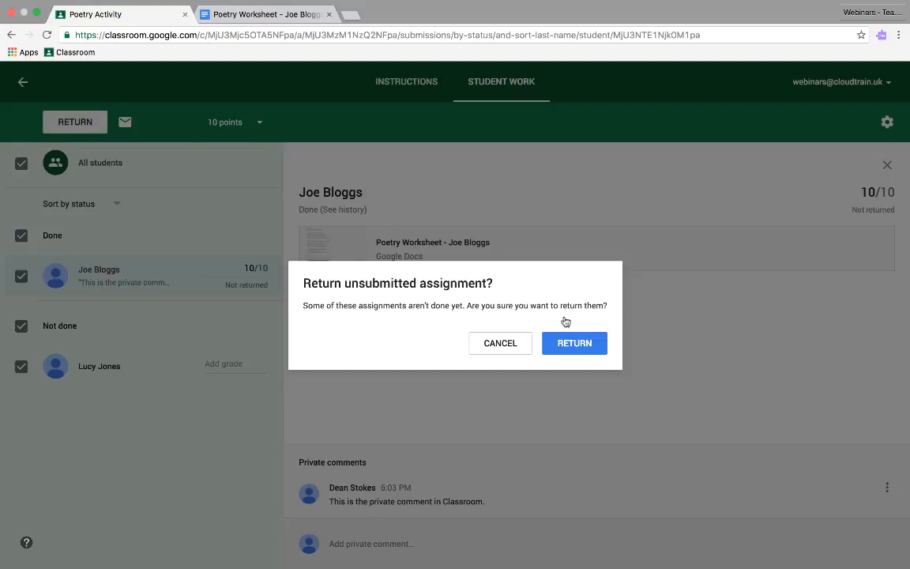
{"action": "left_click", "coordinate": [597, 347]}
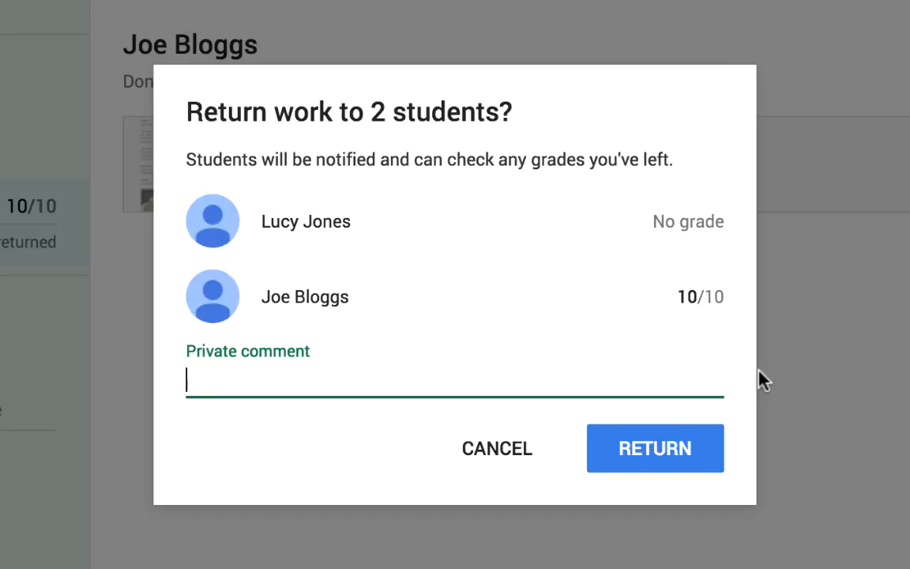
{"action": "type", "text": "This is a group private comment"}
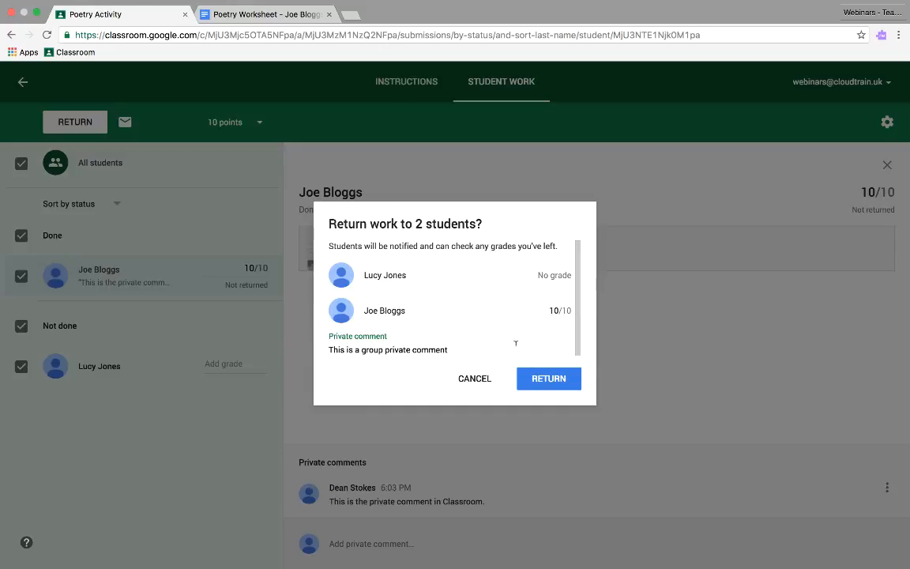
{"action": "left_click", "coordinate": [544, 381]}
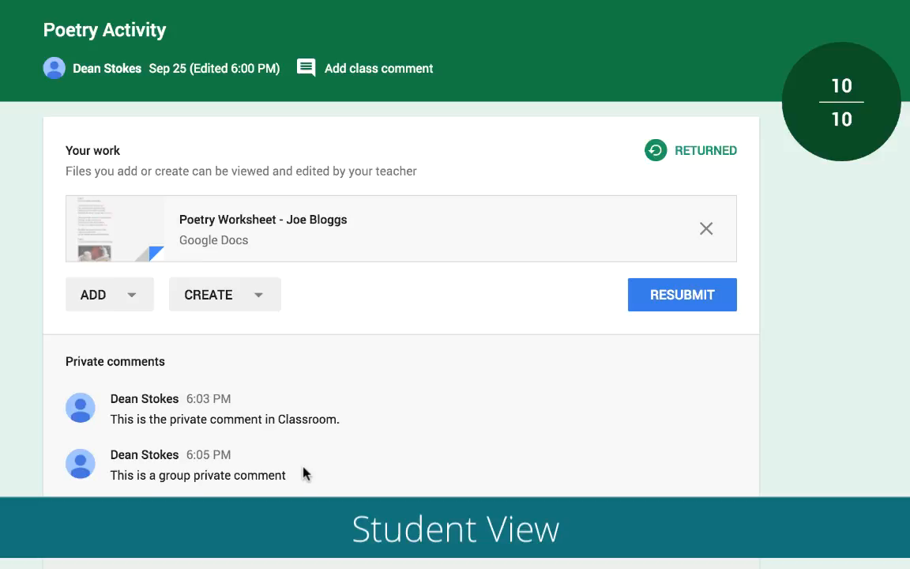
Step: Open the returned Poetry Worksheet and reply to the comment on "bake": "I've looked in the dictionary and I'm really struggling. Could you help me in our next lesson?"
{"action": "left_click", "coordinate": [331, 226]}
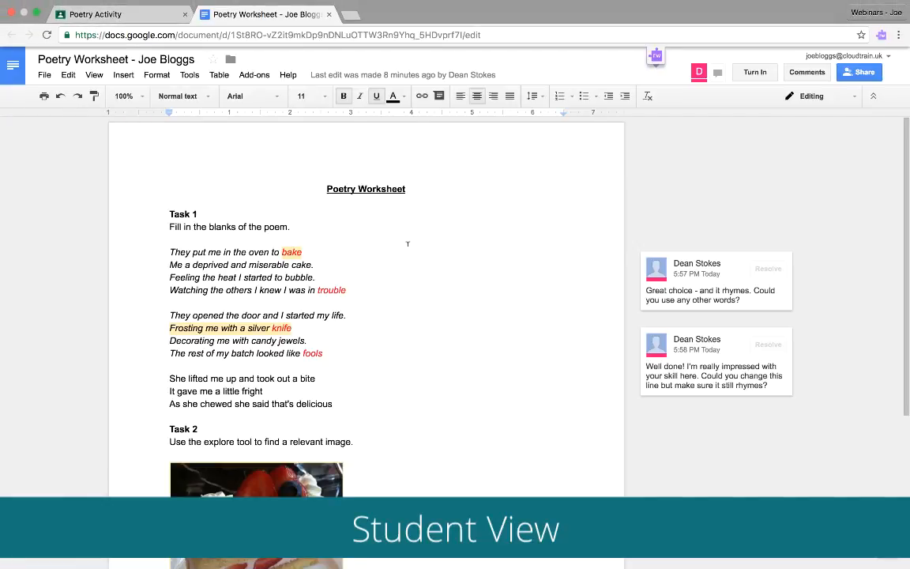
{"action": "scroll", "coordinate": [407, 244], "scroll_direction": "down", "scroll_amount": 1}
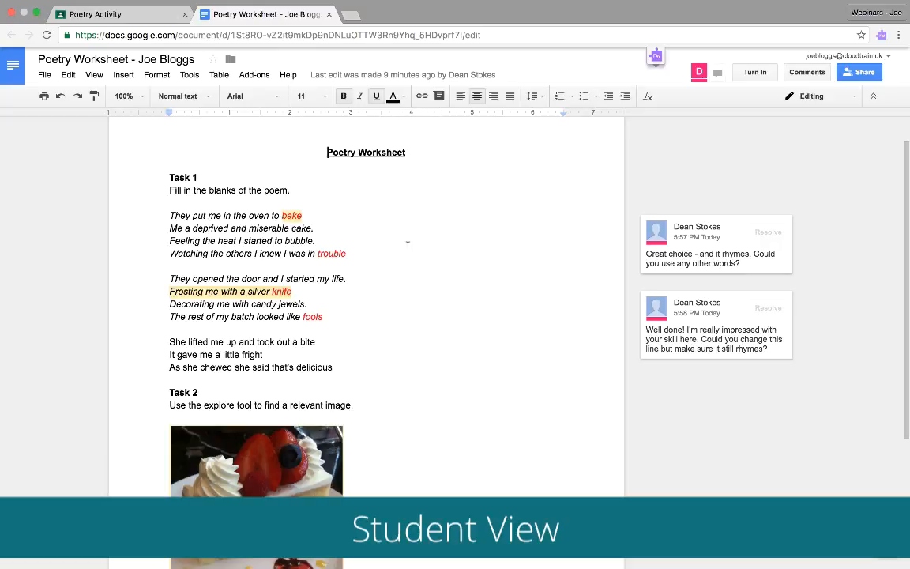
{"action": "left_click", "coordinate": [681, 261]}
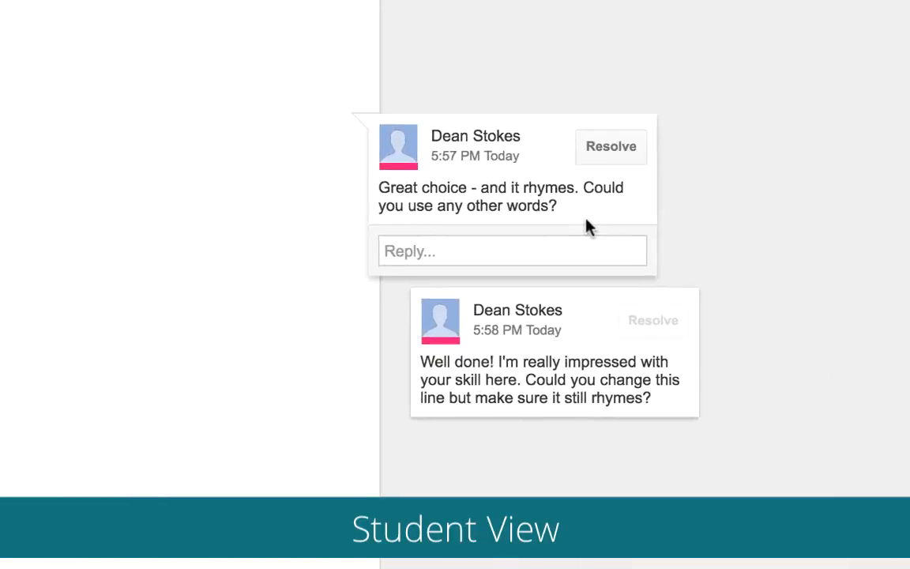
{"action": "left_click", "coordinate": [719, 287]}
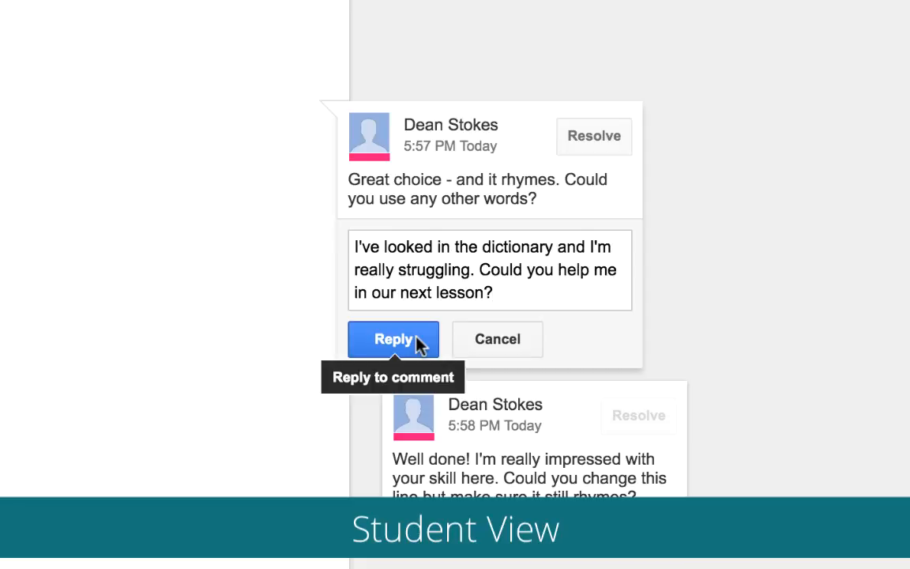
{"action": "left_click", "coordinate": [417, 342]}
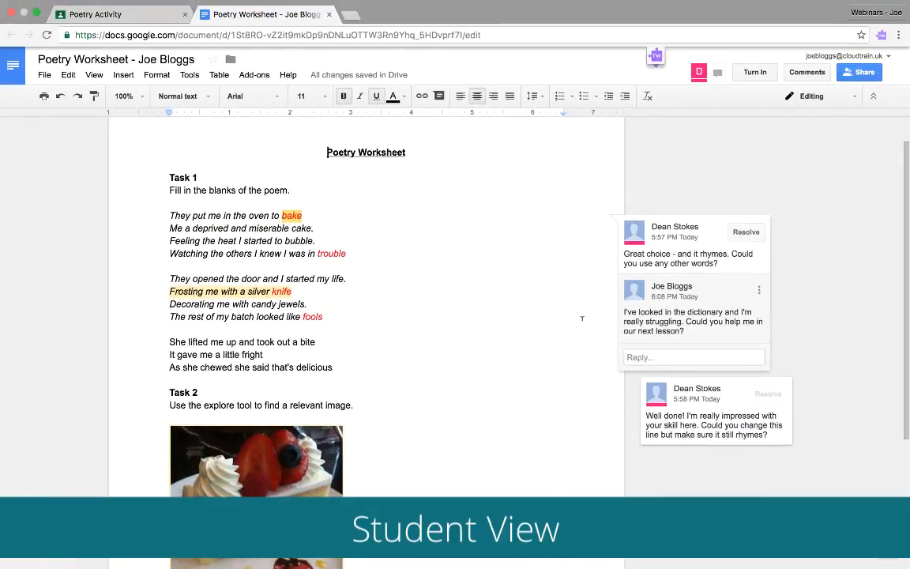
Step: Resolve the "Excellent choice!" comment on the strawberry cake image and open the document's comment history
{"action": "scroll", "coordinate": [582, 318], "scroll_direction": "down", "scroll_amount": 5}
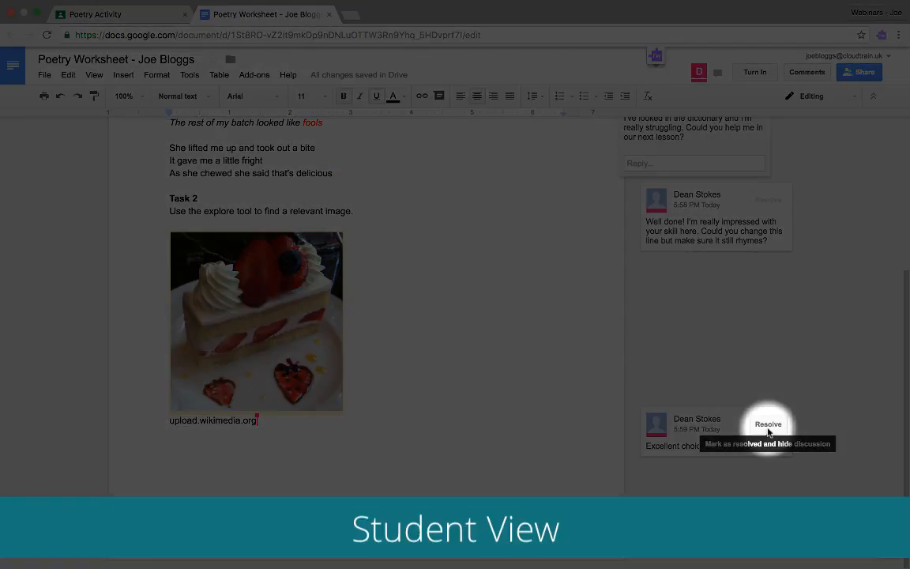
{"action": "left_click", "coordinate": [768, 431]}
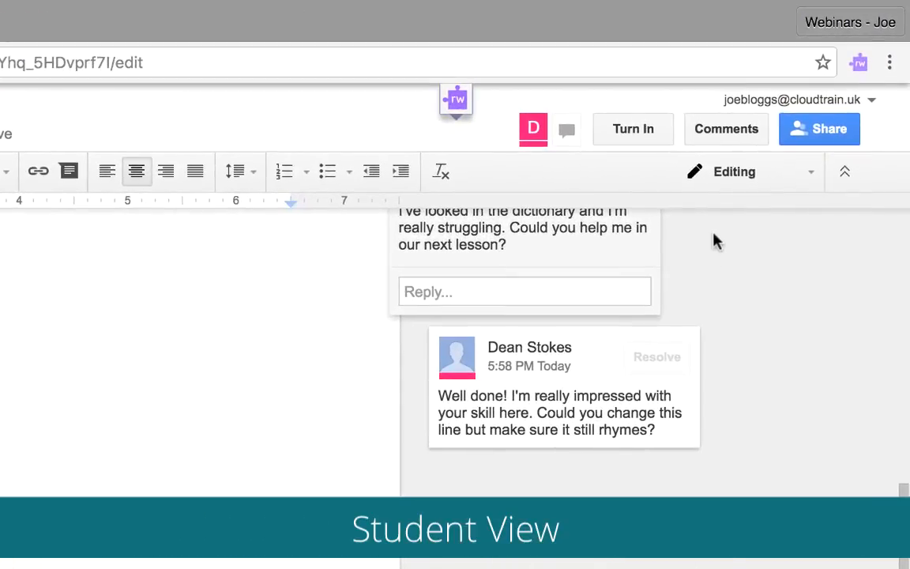
{"action": "left_click", "coordinate": [732, 130]}
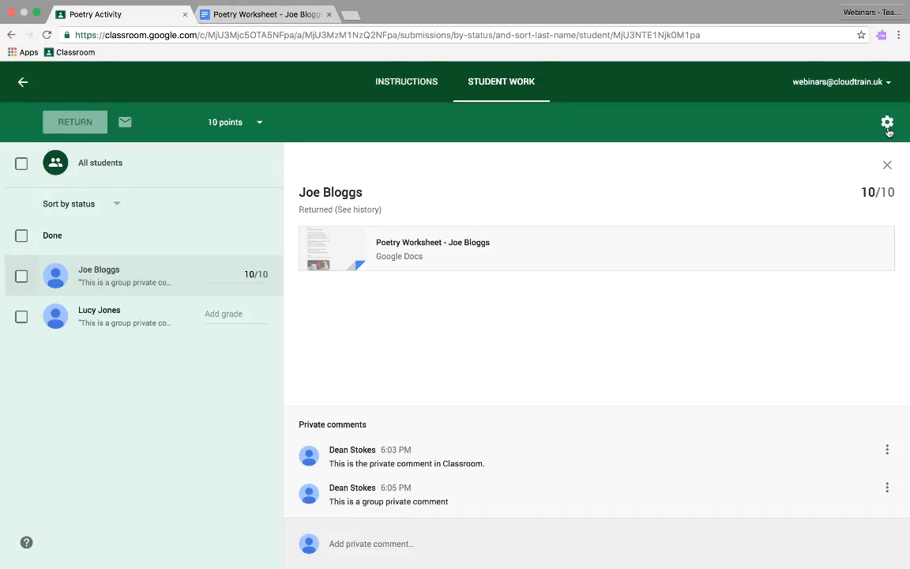
Step: Copy all grades from the teacher's Poetry Activity student work page in Google Classroom to Google Sheets
{"action": "left_click", "coordinate": [887, 123]}
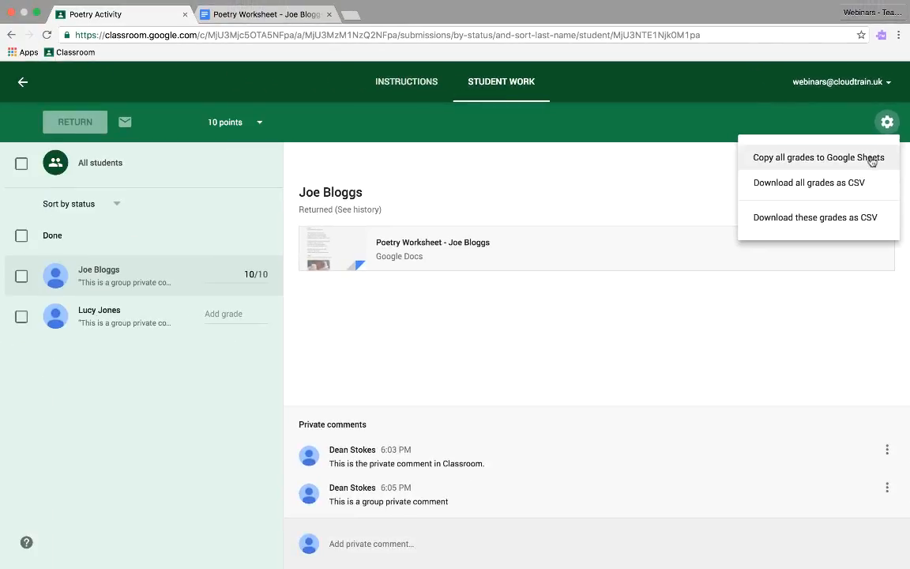
{"action": "left_click", "coordinate": [872, 161]}
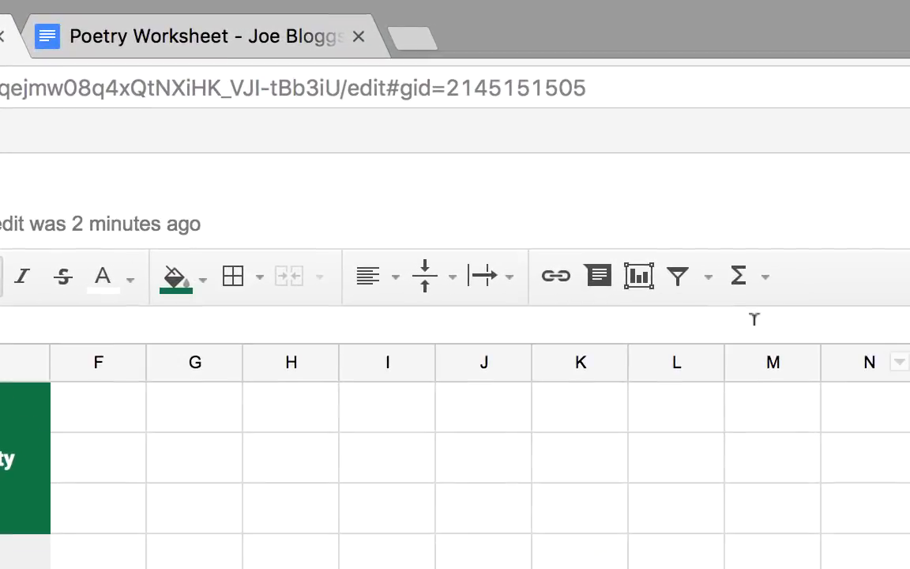
Step: Search the web for "fluency tutor" in a new tab and add the Fluency Tutor for Google app to Chrome from the Chrome Web Store
{"action": "left_click", "coordinate": [416, 41]}
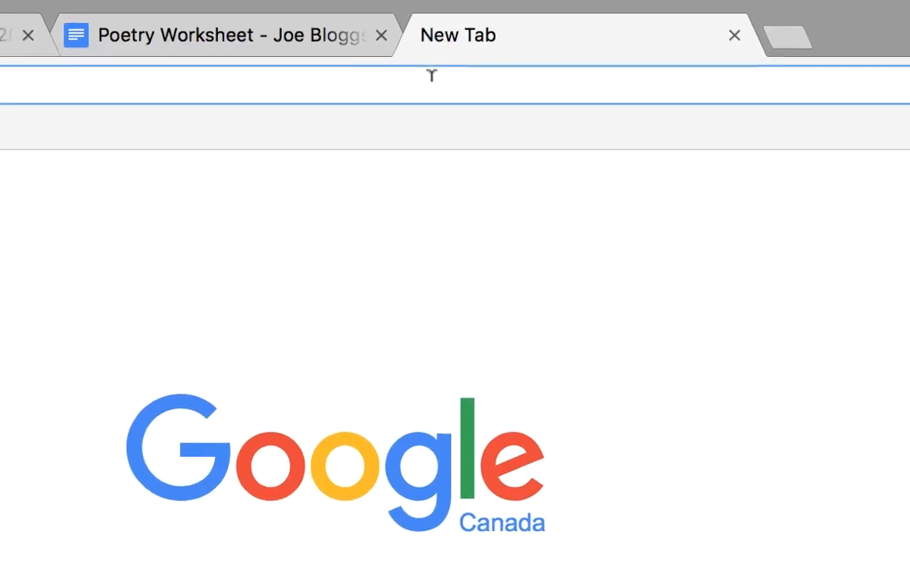
{"action": "type", "text": "f"}
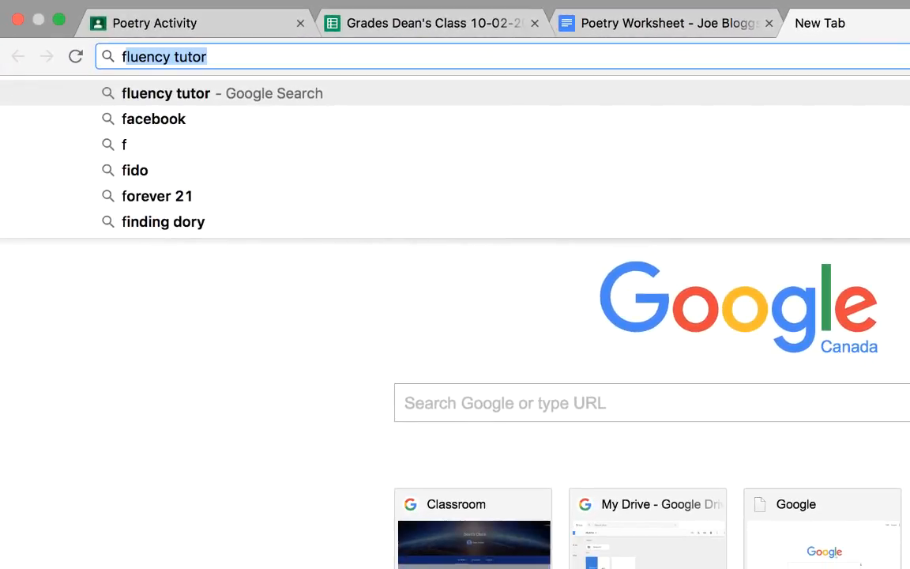
{"action": "key", "text": "Return"}
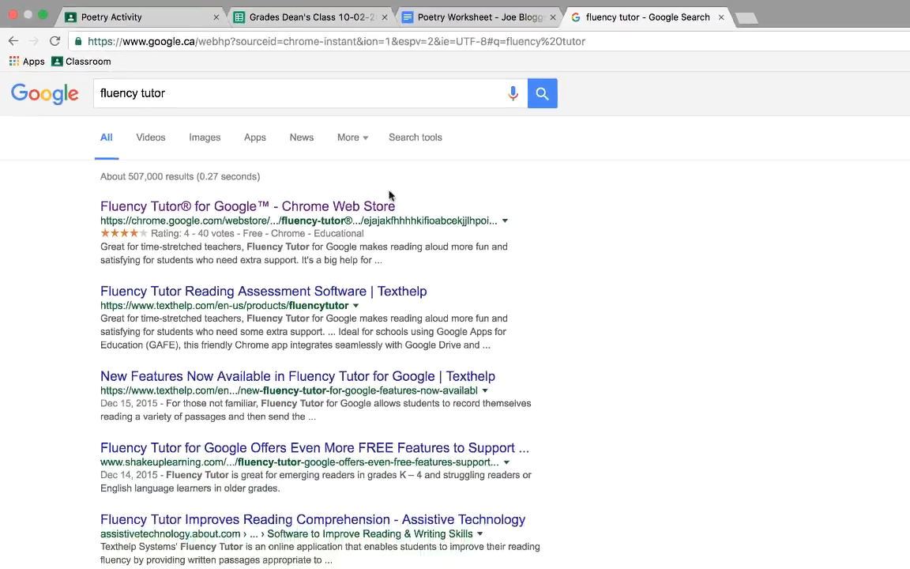
{"action": "left_click", "coordinate": [533, 286]}
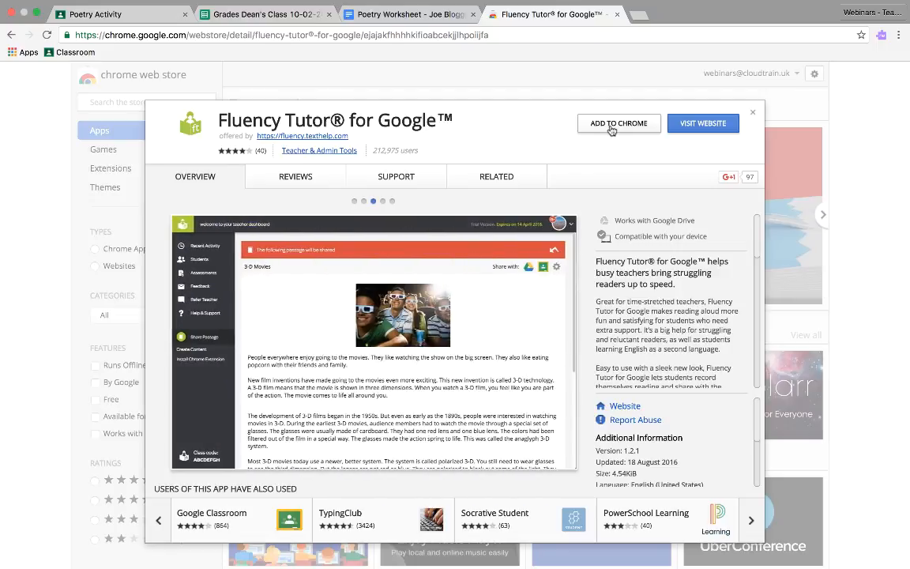
{"action": "left_click", "coordinate": [612, 126]}
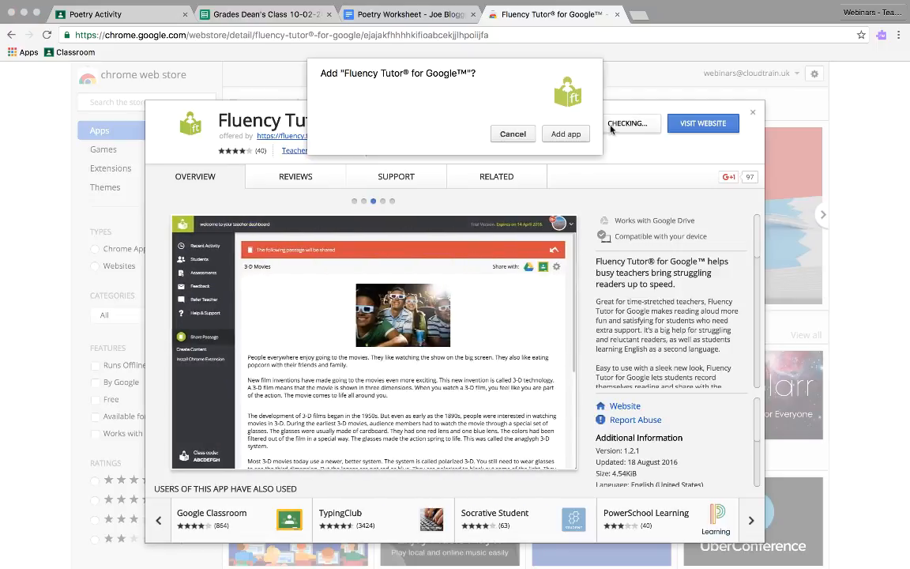
{"action": "left_click", "coordinate": [565, 134]}
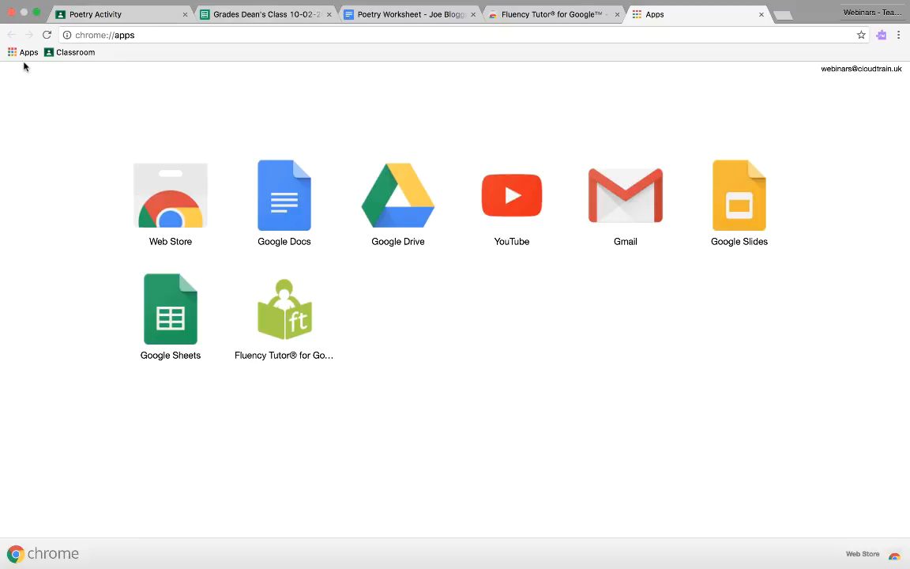
Step: Launch Fluency Tutor for Google, allow the requested account permissions, and set up as a teacher, agreeing to the Terms & Conditions
{"action": "left_click", "coordinate": [290, 319]}
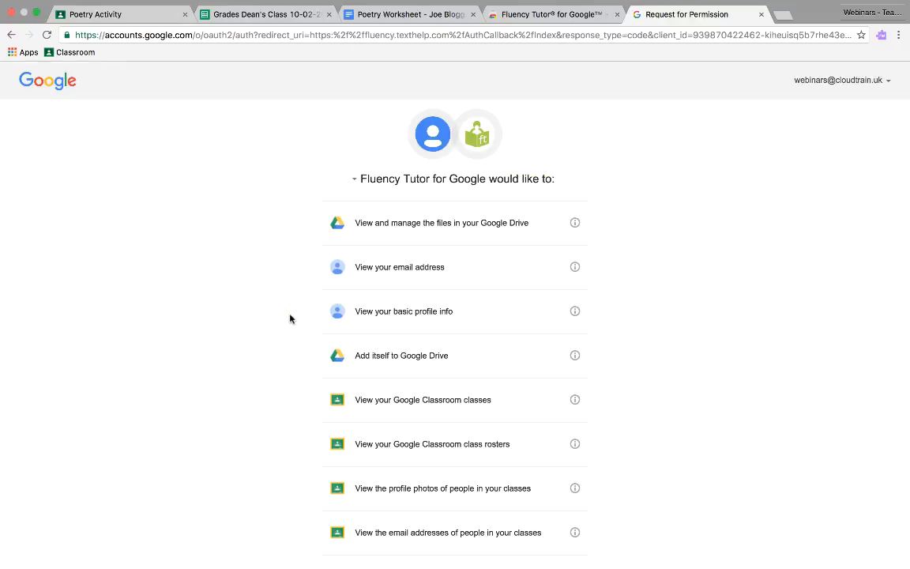
{"action": "scroll", "coordinate": [291, 319], "scroll_direction": "down", "scroll_amount": 3}
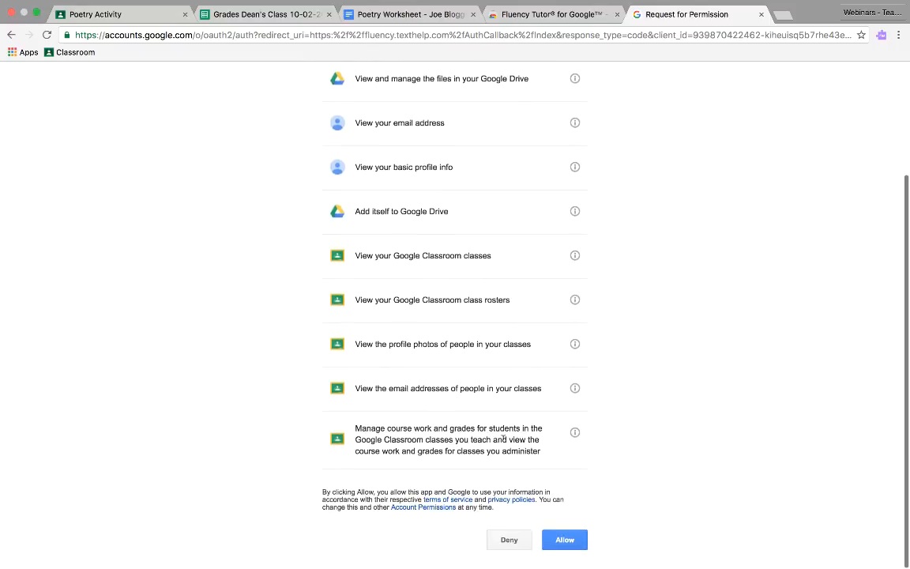
{"action": "left_click", "coordinate": [562, 541]}
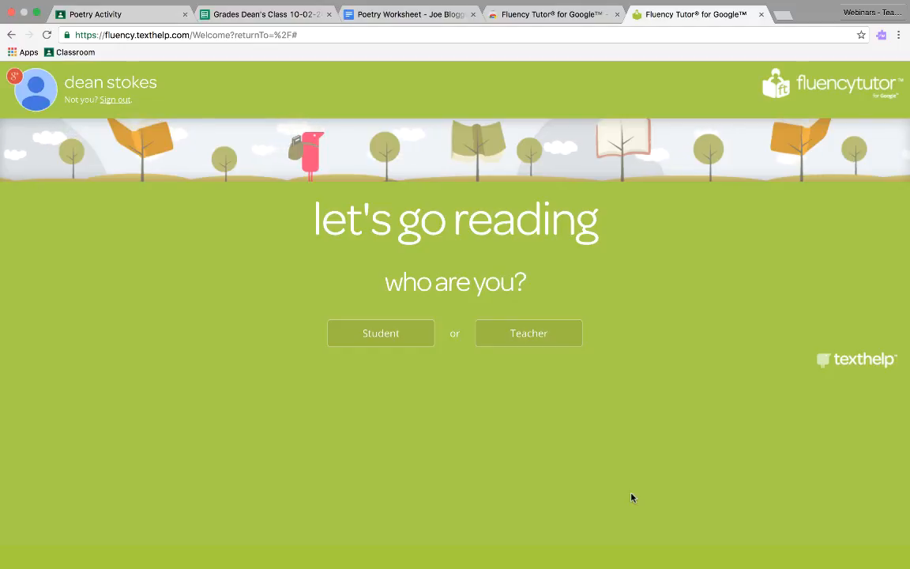
{"action": "left_click", "coordinate": [537, 344]}
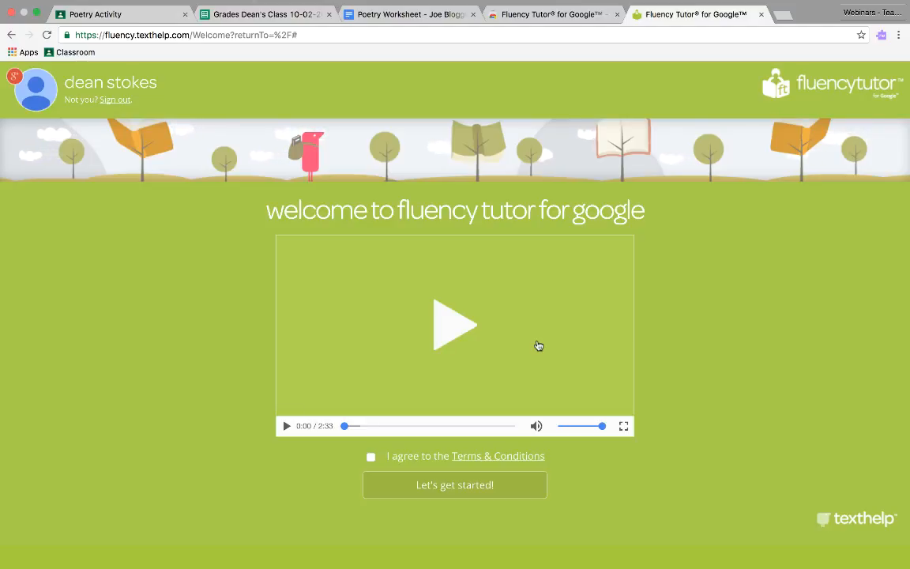
{"action": "left_click", "coordinate": [370, 456]}
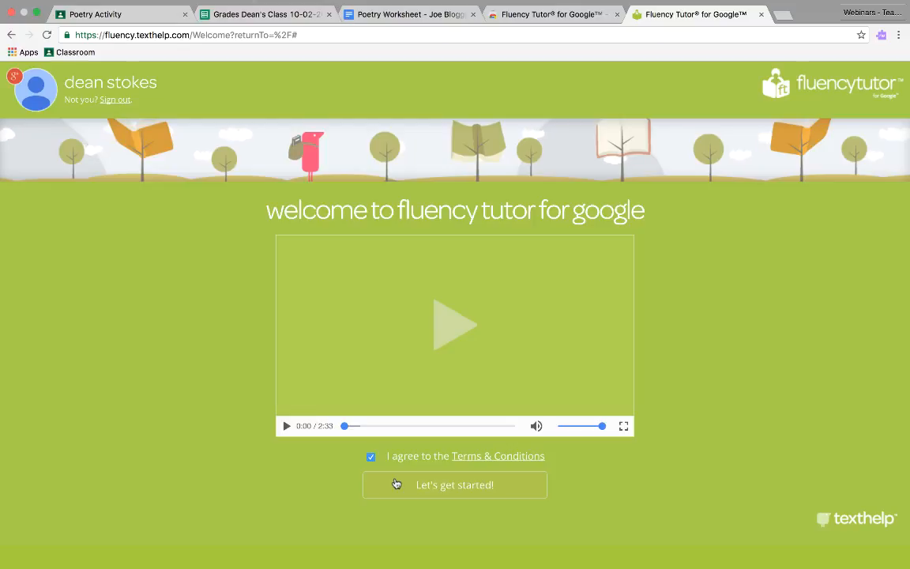
{"action": "left_click", "coordinate": [396, 483]}
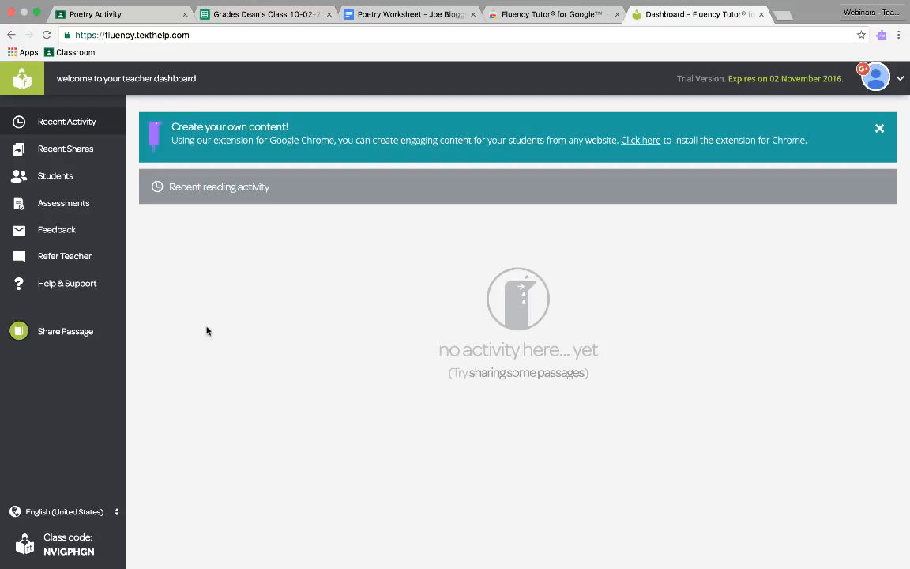
Step: Sync the students with Google Classroom by importing the listed class roster, and view the students in that class
{"action": "left_click", "coordinate": [95, 182]}
{"action": "scroll", "coordinate": [133, 206], "scroll_direction": "down", "scroll_amount": 1}
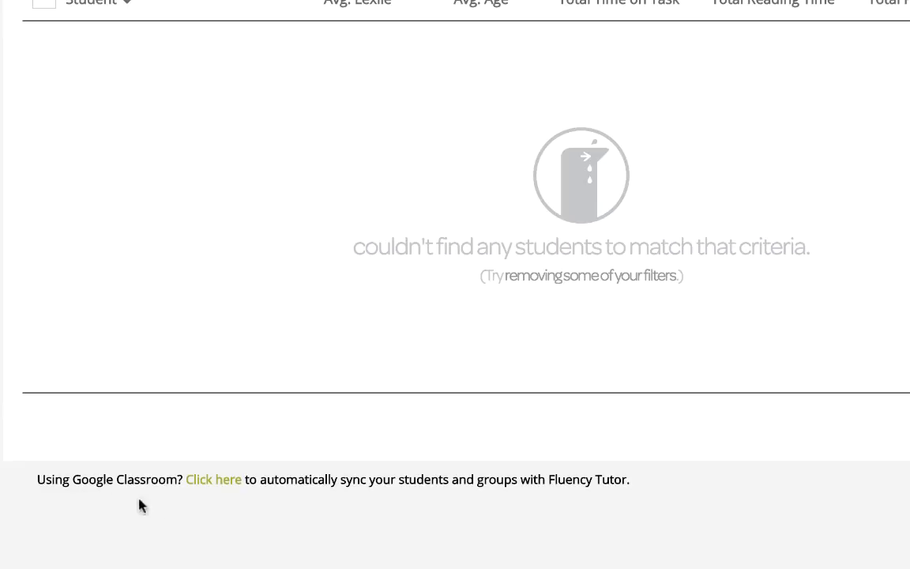
{"action": "left_click", "coordinate": [218, 486]}
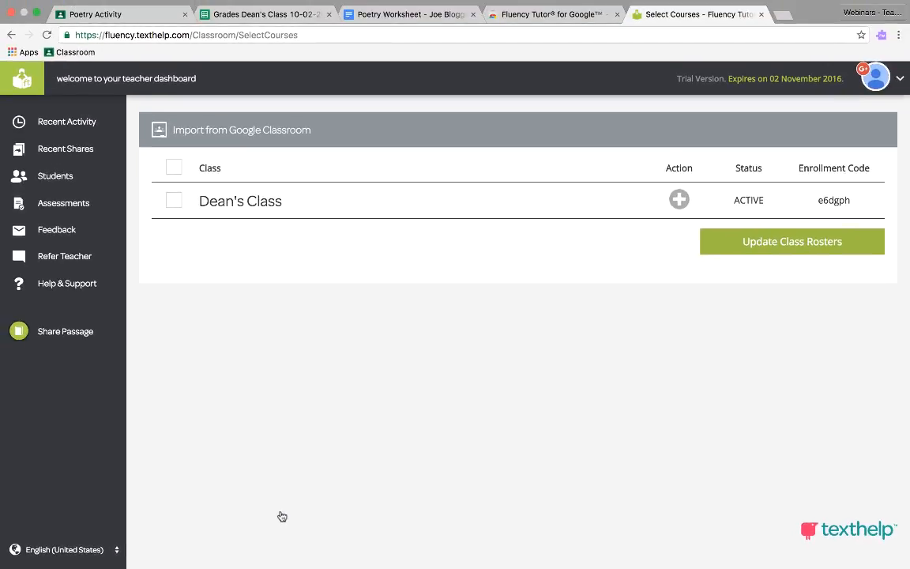
{"action": "left_click", "coordinate": [176, 201]}
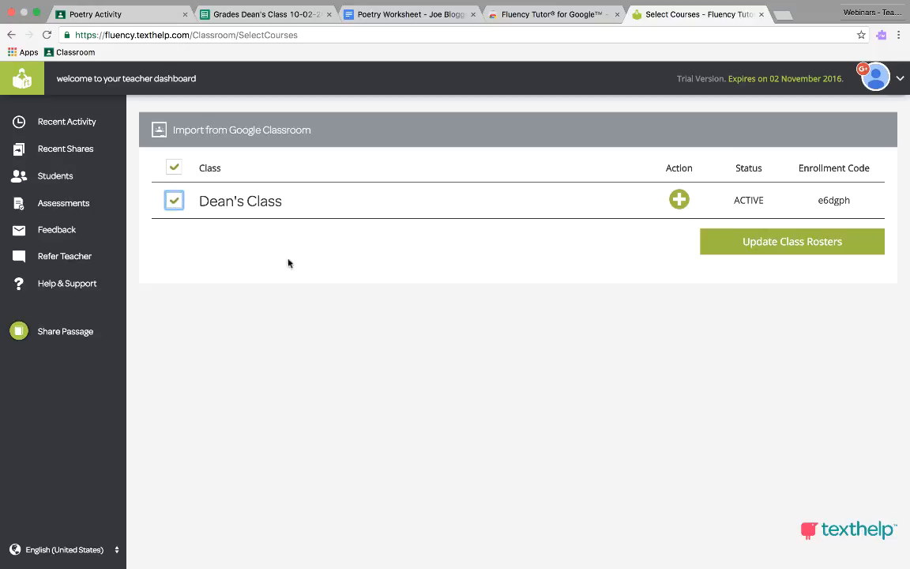
{"action": "left_click", "coordinate": [776, 250]}
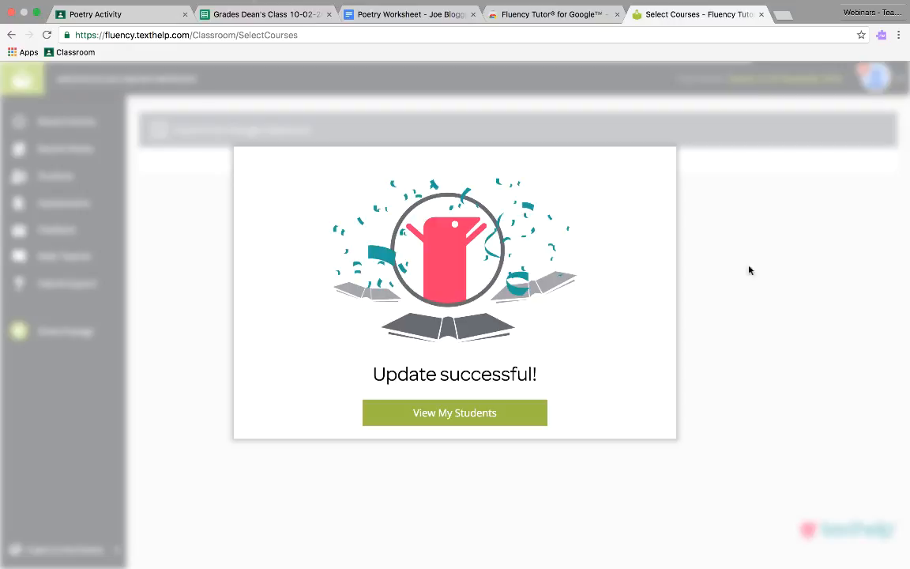
{"action": "left_click", "coordinate": [521, 419]}
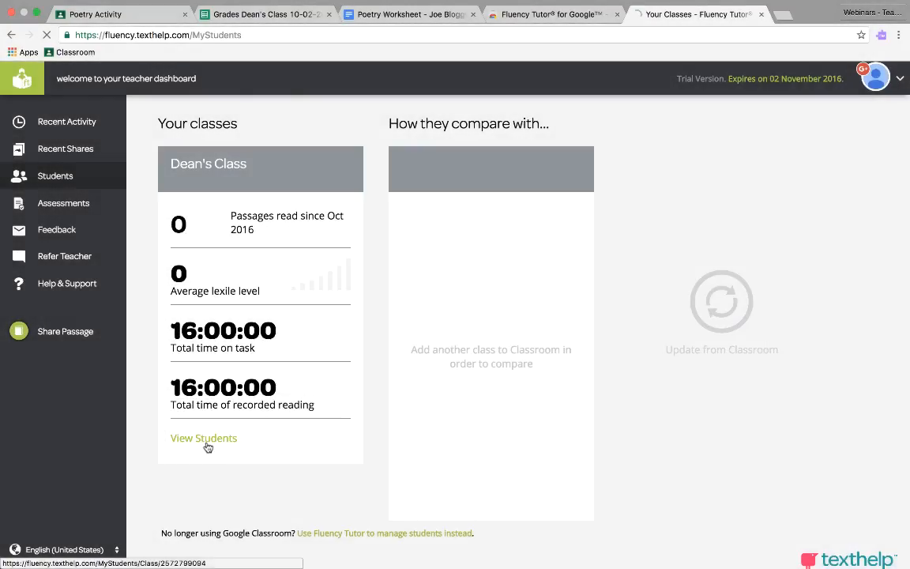
{"action": "left_click", "coordinate": [207, 446]}
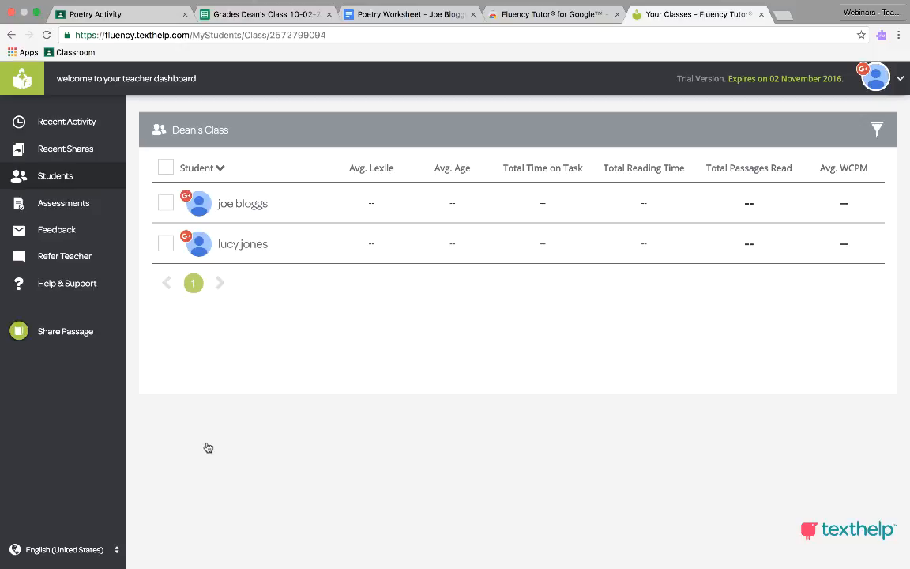
Step: Open the form for creating custom passage content to share with students in Fluency Tutor
{"action": "left_click", "coordinate": [85, 332]}
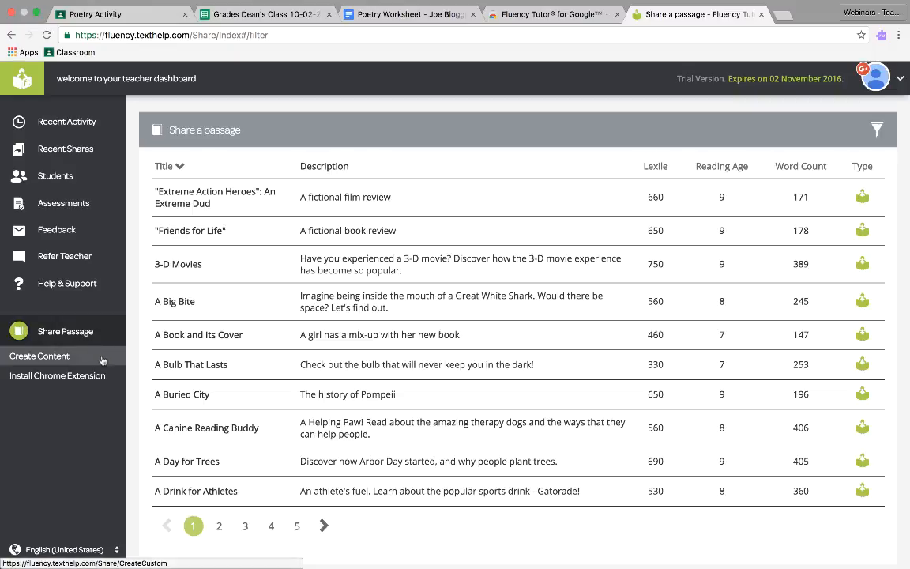
{"action": "left_click", "coordinate": [95, 361]}
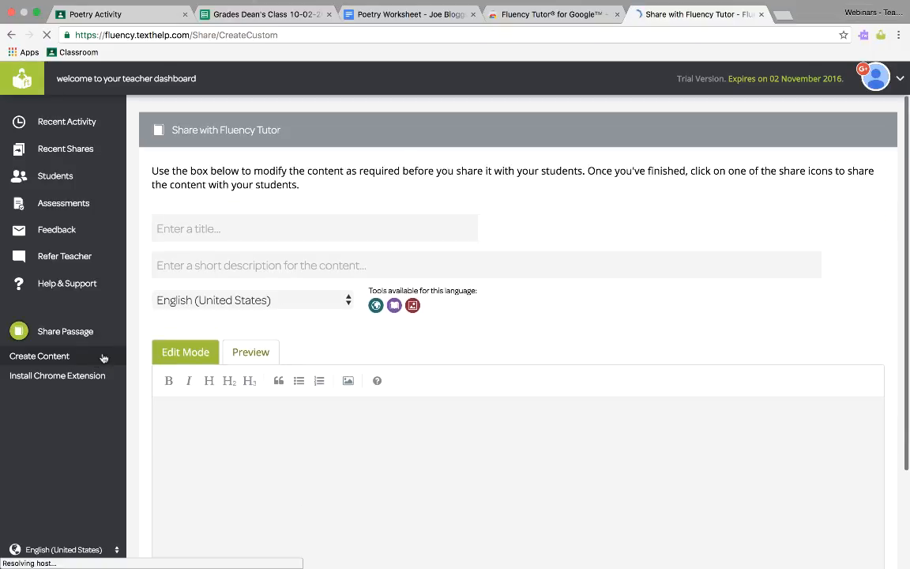
Step: Open the poem source link in the footer of the Poetry Worksheet document
{"action": "left_click", "coordinate": [383, 25]}
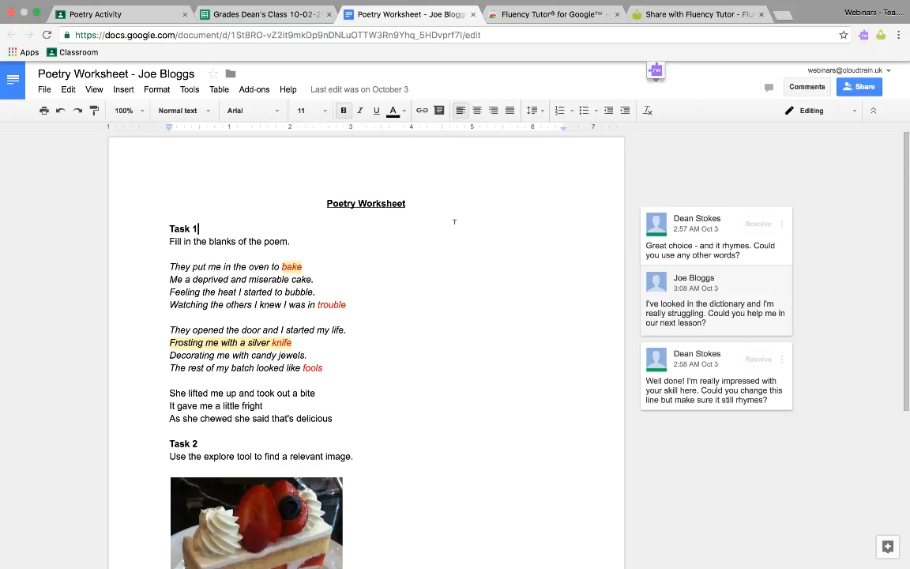
{"action": "scroll", "coordinate": [454, 222], "scroll_direction": "down", "scroll_amount": 3}
{"action": "left_click", "coordinate": [359, 508]}
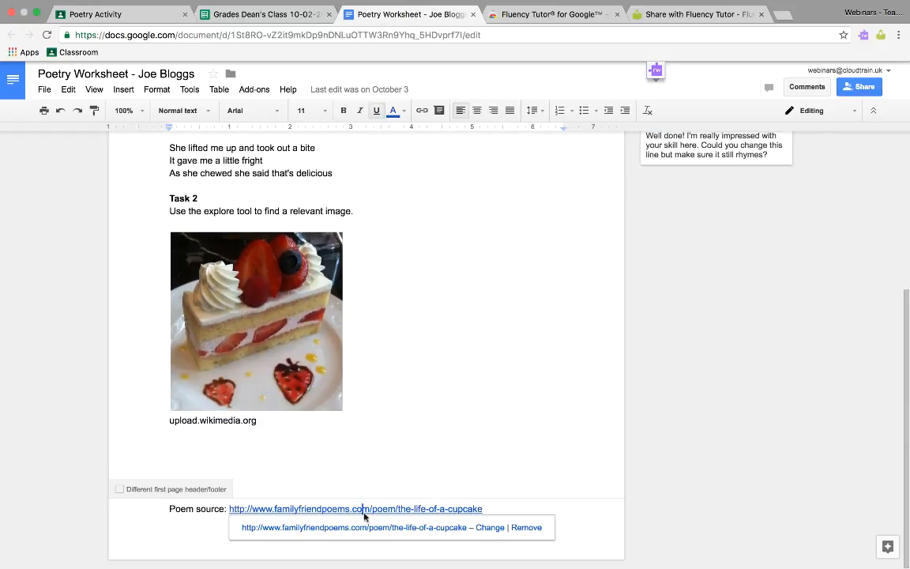
{"action": "left_click", "coordinate": [369, 531]}
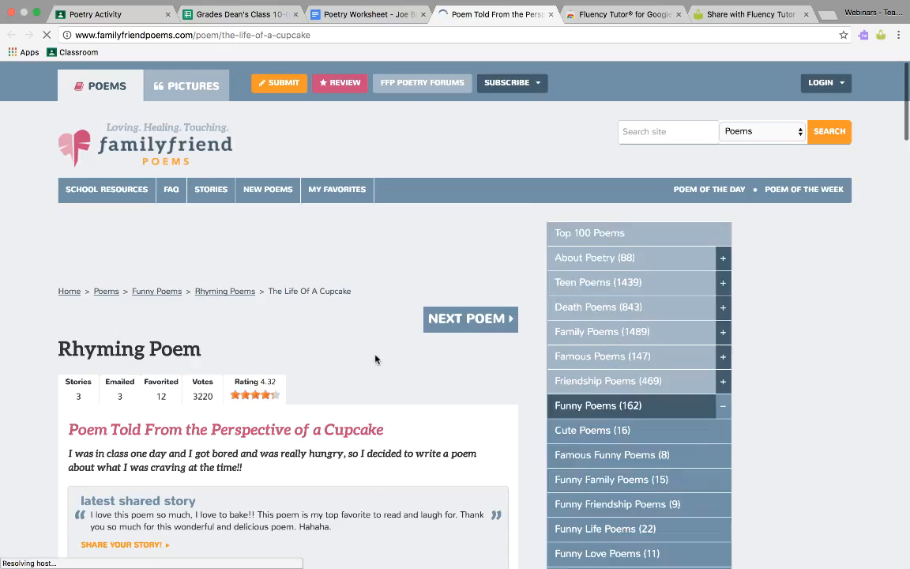
Step: Capture the first two stanzas of "The Life Of A Cupcake" from the poem page with the Fluency Tutor extension
{"action": "scroll", "coordinate": [375, 359], "scroll_direction": "down", "scroll_amount": 3}
{"action": "scroll", "coordinate": [375, 360], "scroll_direction": "down", "scroll_amount": 2}
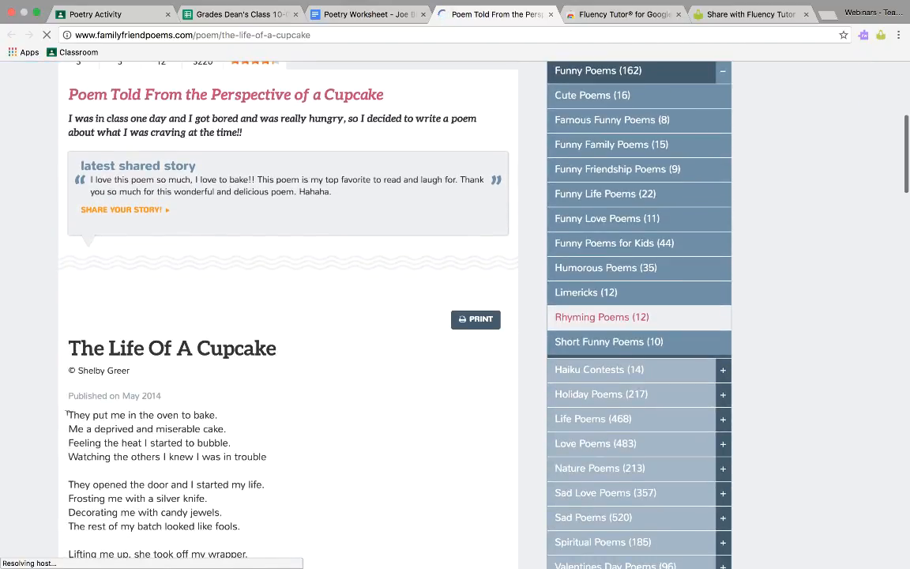
{"action": "left_click_drag", "start_coordinate": [77, 412], "coordinate": [240, 526]}
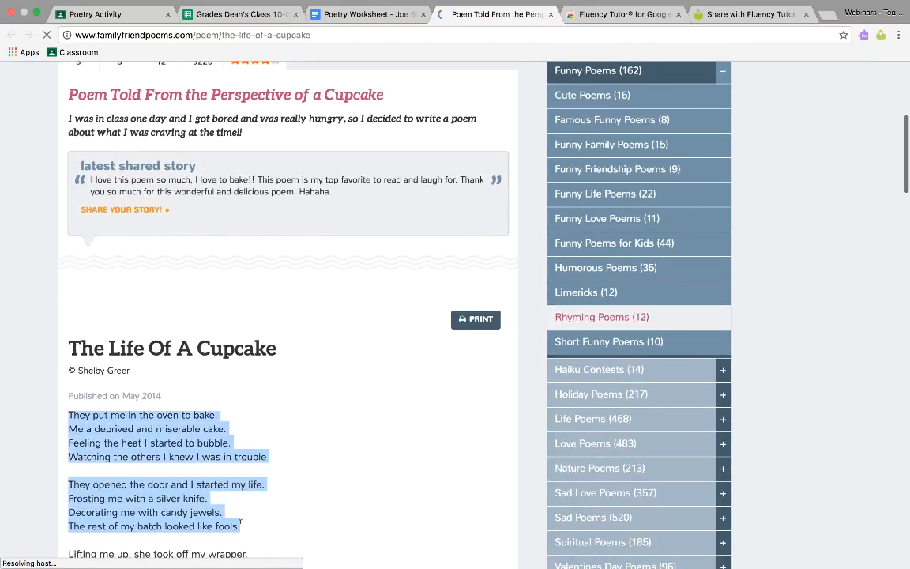
{"action": "left_click", "coordinate": [881, 34]}
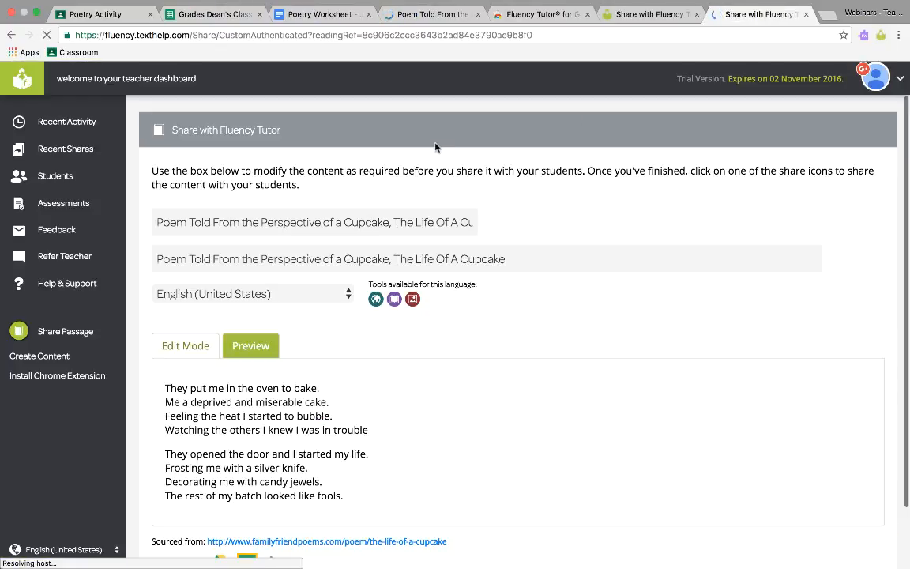
Step: Shorten both the passage title and description to "The Life Of A Cupcake"
{"action": "left_click_drag", "start_coordinate": [392, 222], "coordinate": [111, 224]}
{"action": "key", "text": "BackSpace"}
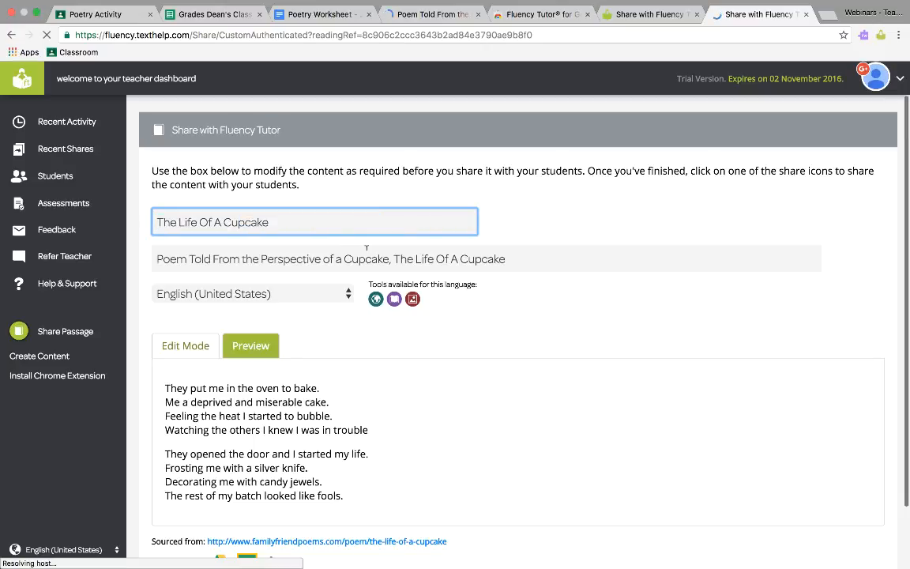
{"action": "left_click_drag", "start_coordinate": [392, 258], "coordinate": [146, 258]}
{"action": "key", "text": "BackSpace"}
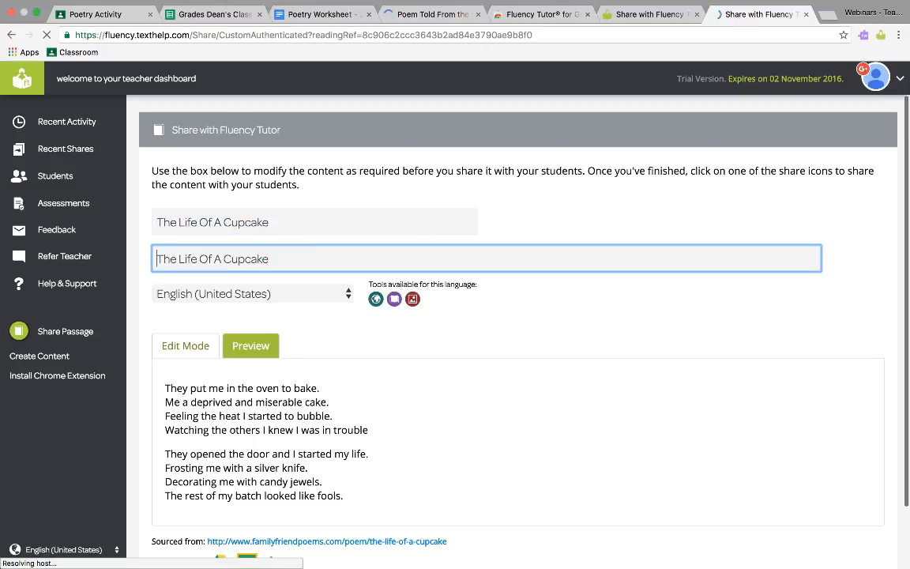
Step: Set the passage language to English (United Kingdom) and accept the UK Serena reading voice
{"action": "left_click", "coordinate": [213, 293]}
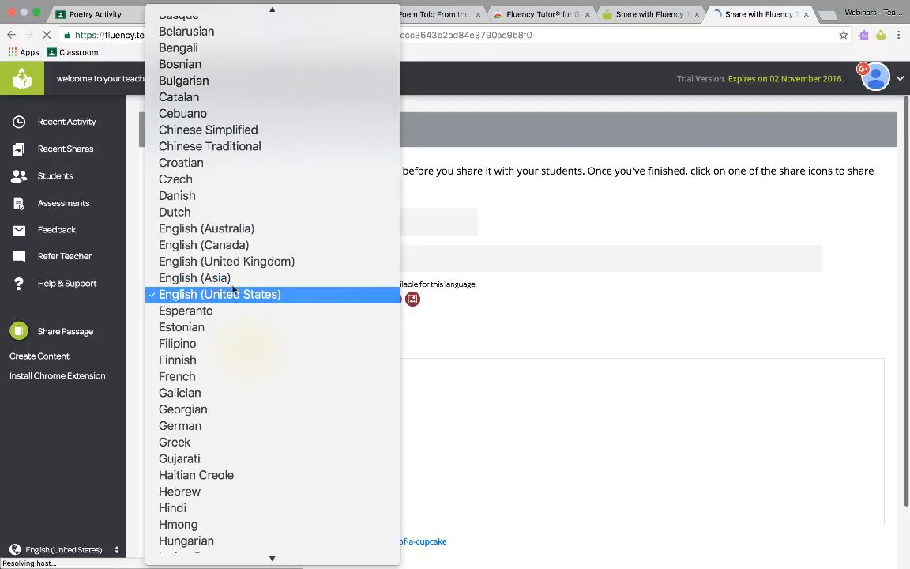
{"action": "left_click", "coordinate": [302, 262]}
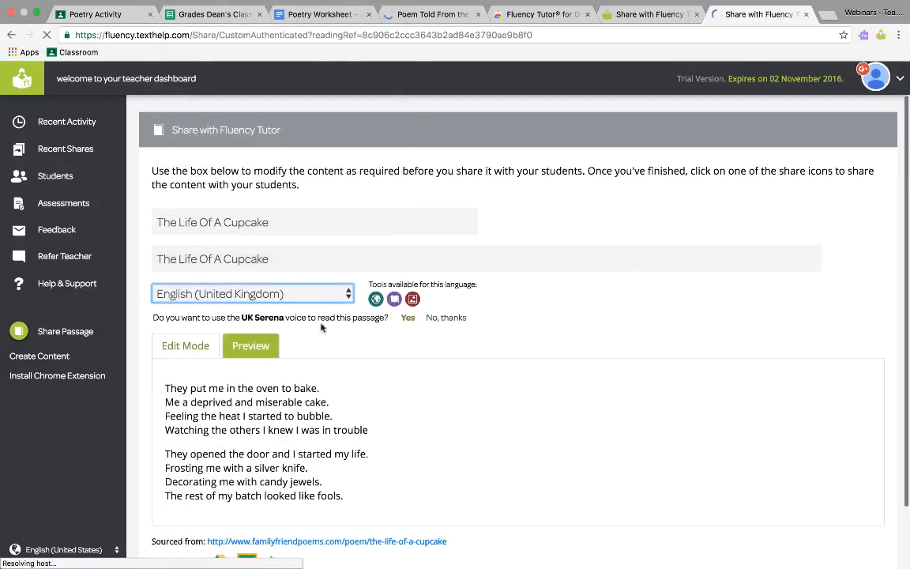
{"action": "left_click", "coordinate": [407, 318]}
Step: Share the passage with Google Classroom by creating an assignment for the teacher's class
{"action": "scroll", "coordinate": [360, 325], "scroll_direction": "down", "scroll_amount": 2}
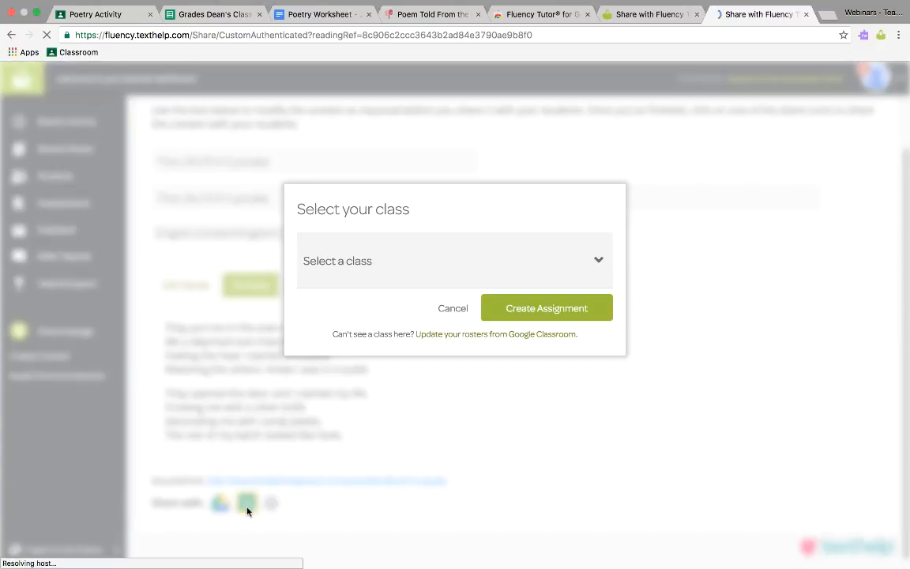
{"action": "left_click", "coordinate": [384, 281]}
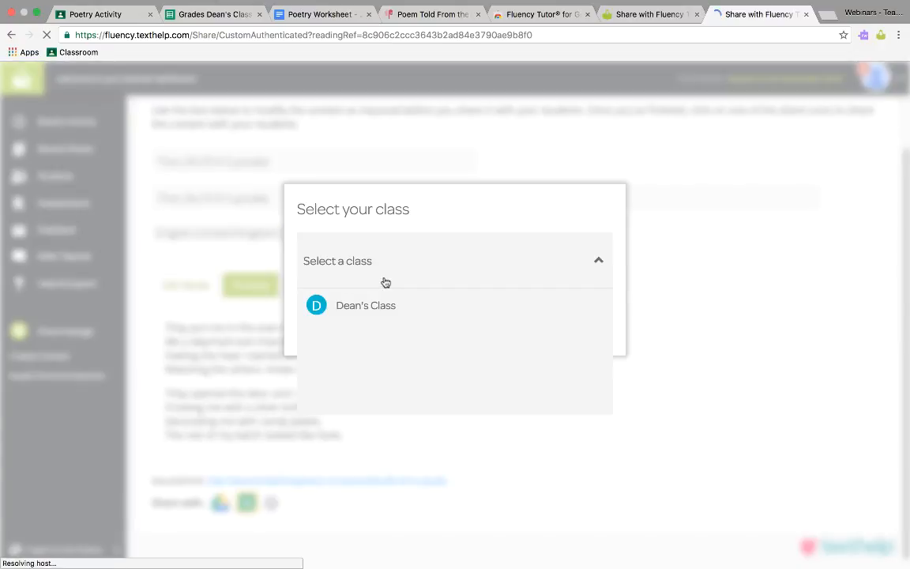
{"action": "left_click", "coordinate": [385, 307]}
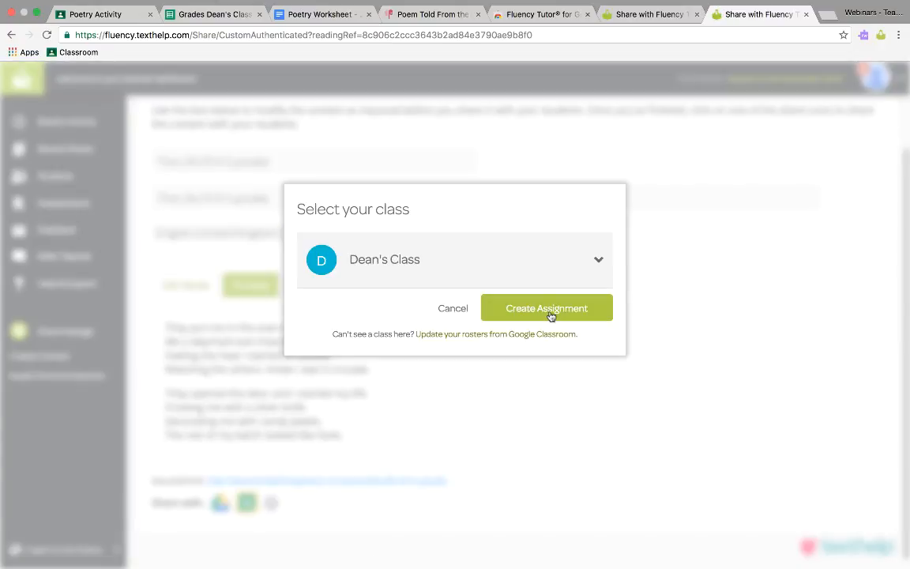
{"action": "left_click", "coordinate": [548, 315]}
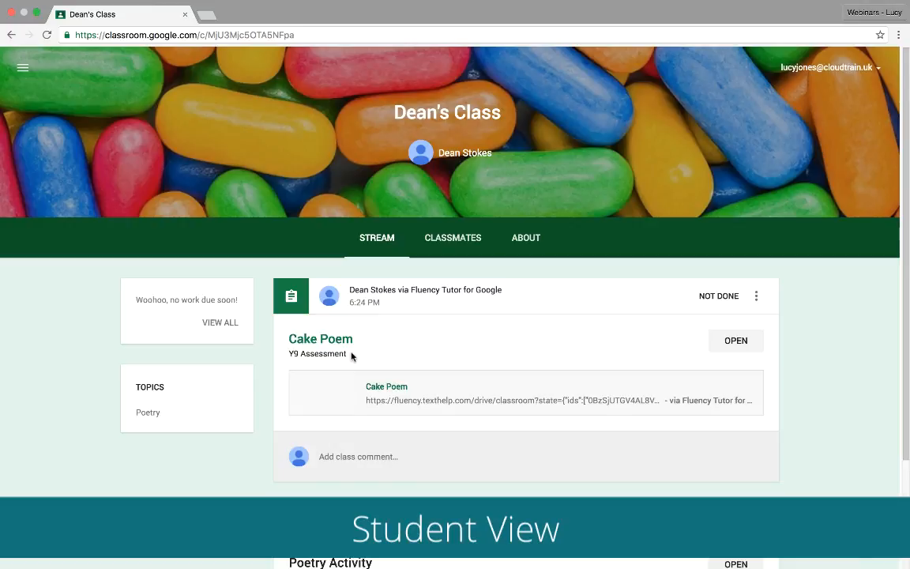
Step: Open the Cake Poem assignment from the student's class stream and listen to part of the passage read aloud
{"action": "left_click", "coordinate": [386, 387]}
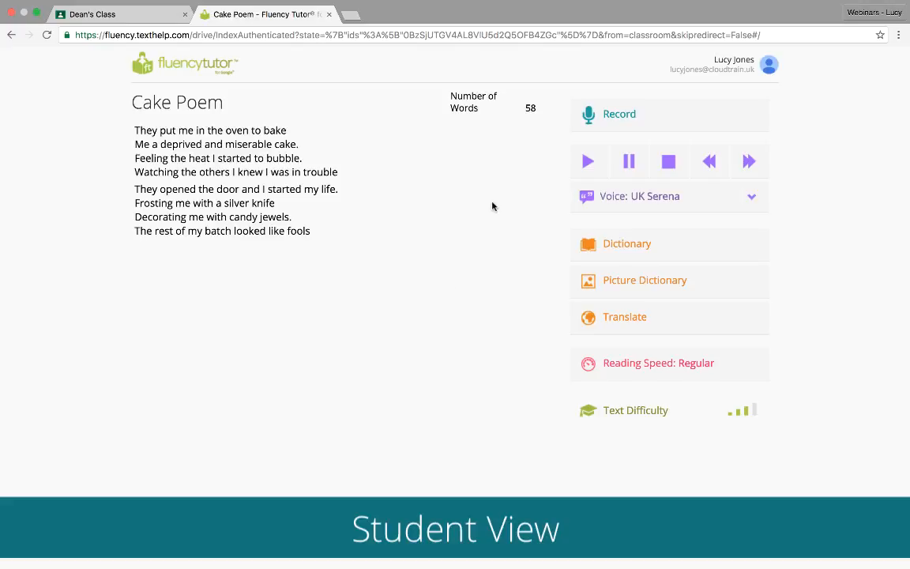
{"action": "left_click", "coordinate": [589, 162]}
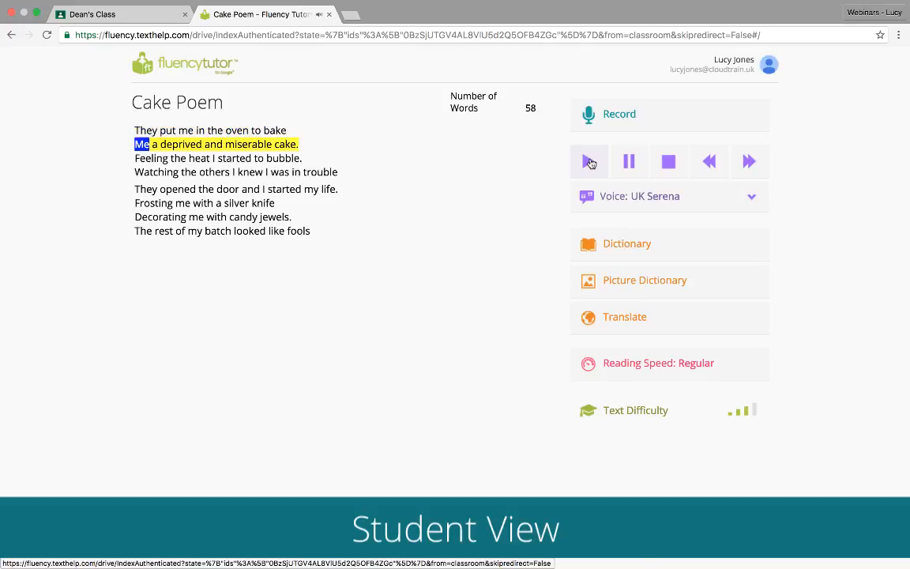
{"action": "left_click", "coordinate": [671, 164]}
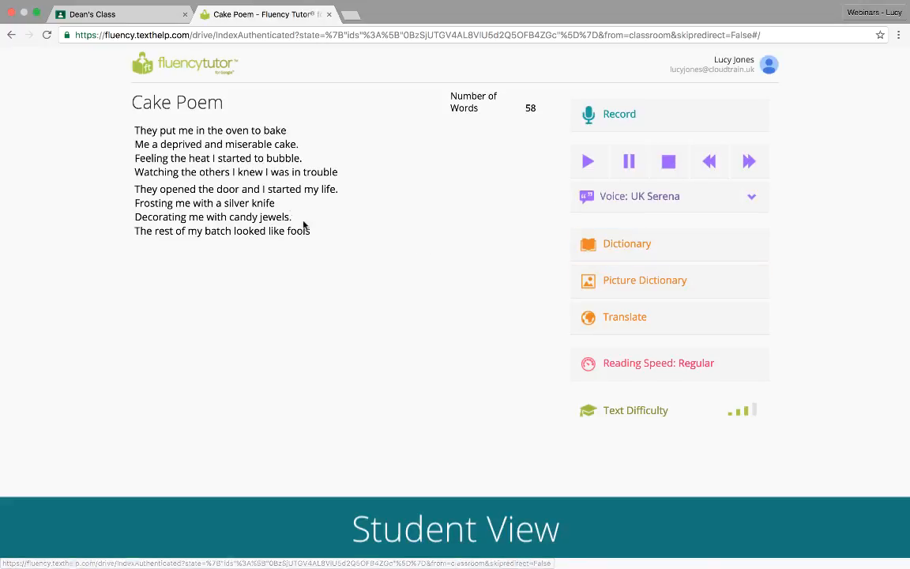
Step: Look up the word "Watching" in the Picture Dictionary, return to the reading, and set the reading speed to Slowest
{"action": "left_click_drag", "start_coordinate": [135, 172], "coordinate": [178, 170]}
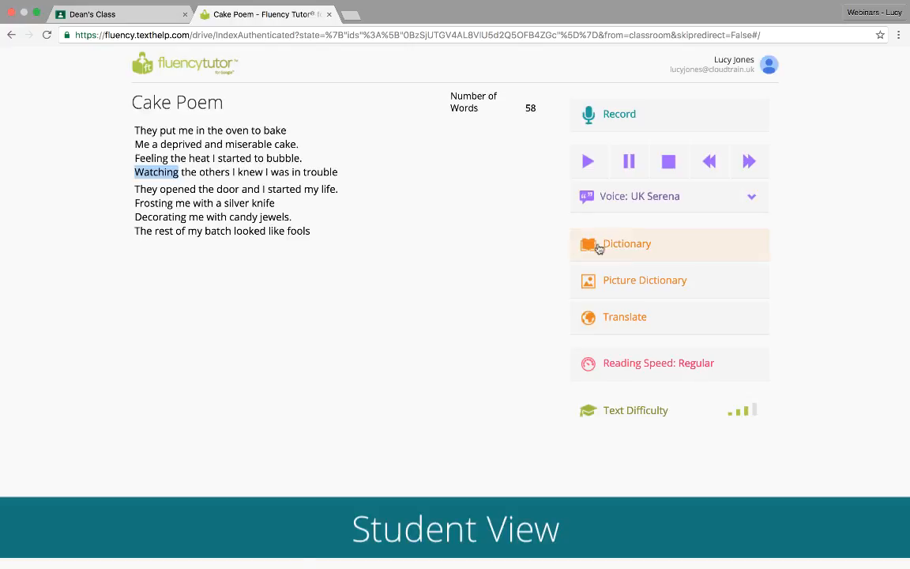
{"action": "left_click", "coordinate": [648, 282]}
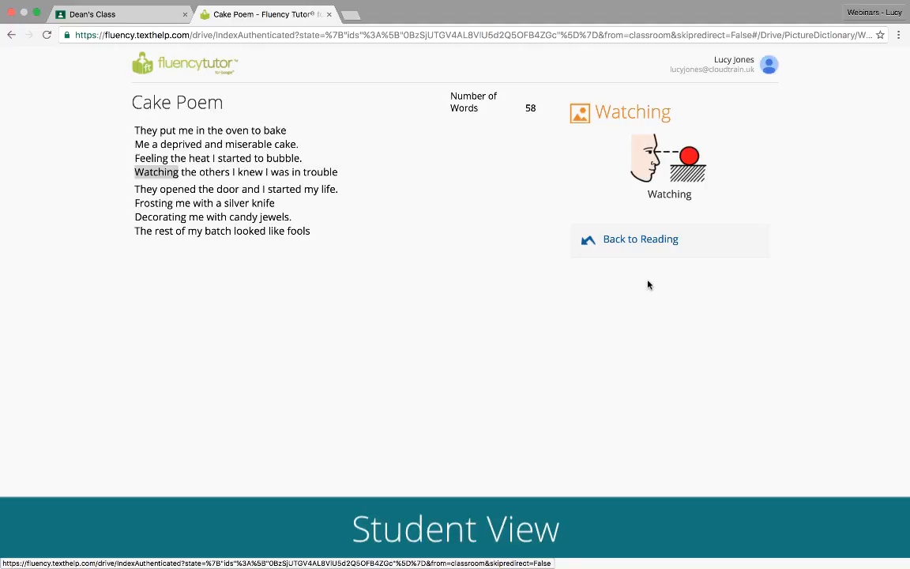
{"action": "left_click", "coordinate": [648, 243]}
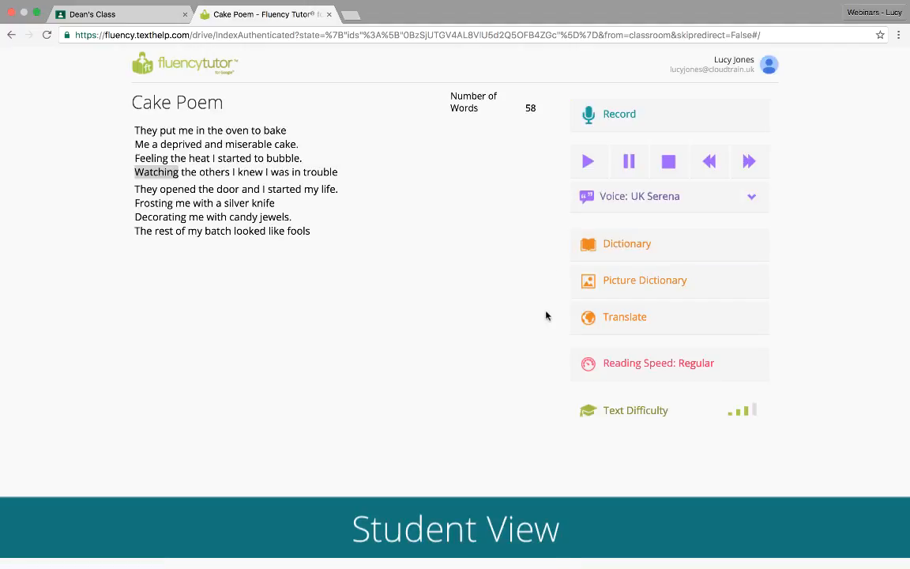
{"action": "left_click", "coordinate": [620, 363]}
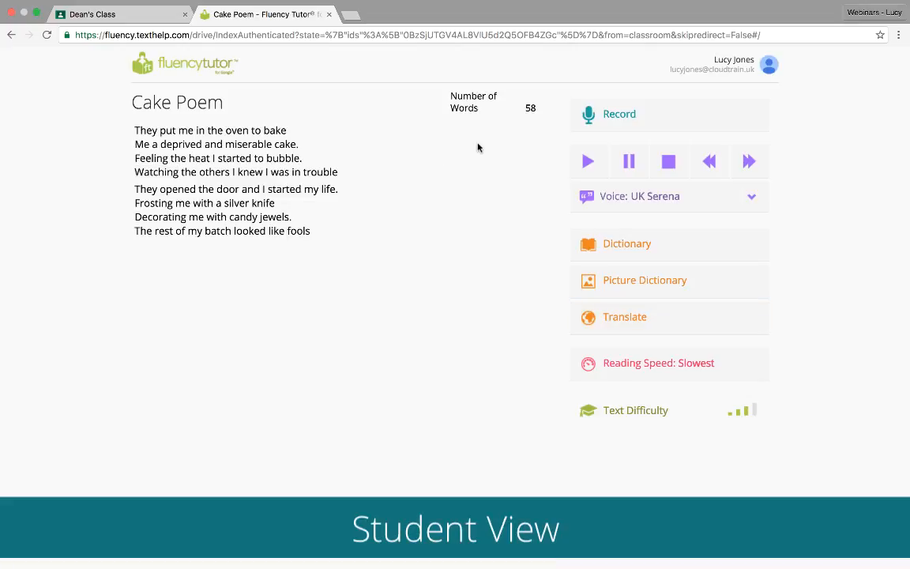
Step: Record the student's reading of the Cake Poem and turn in the assignment
{"action": "left_click", "coordinate": [621, 124]}
{"action": "left_click", "coordinate": [606, 123]}
{"action": "left_click", "coordinate": [632, 158]}
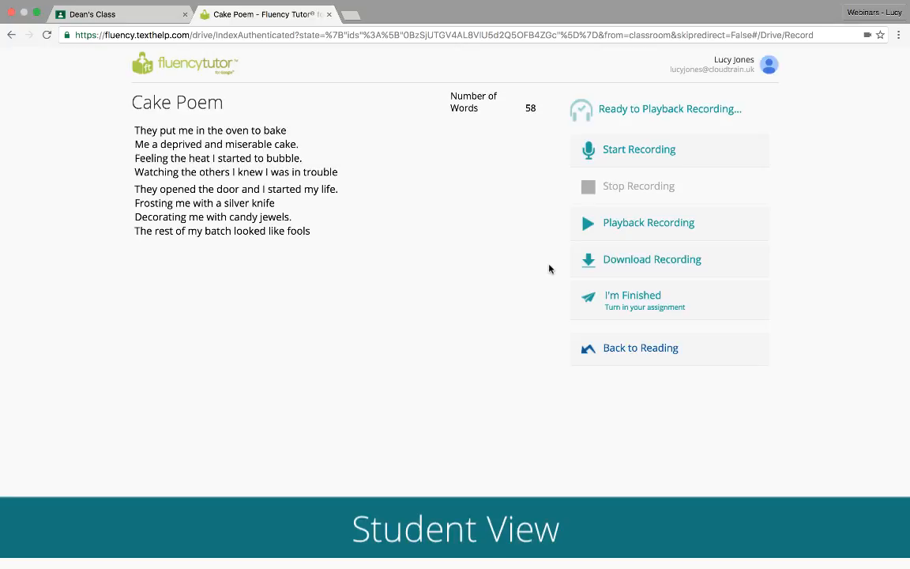
{"action": "left_click", "coordinate": [645, 299]}
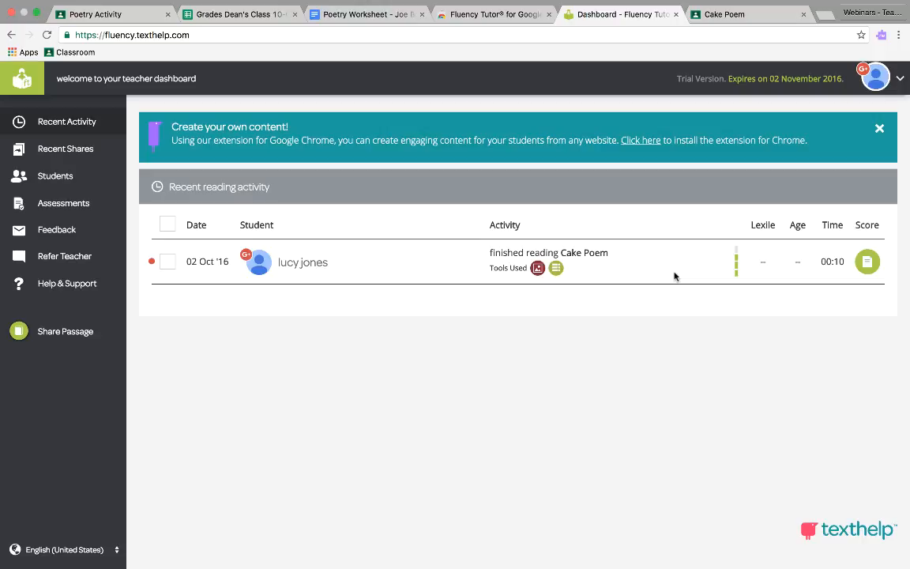
Step: Open the scoring page for the student's Cake Poem reading from the teacher dashboard's recent activity
{"action": "mouse_move", "coordinate": [735, 269]}
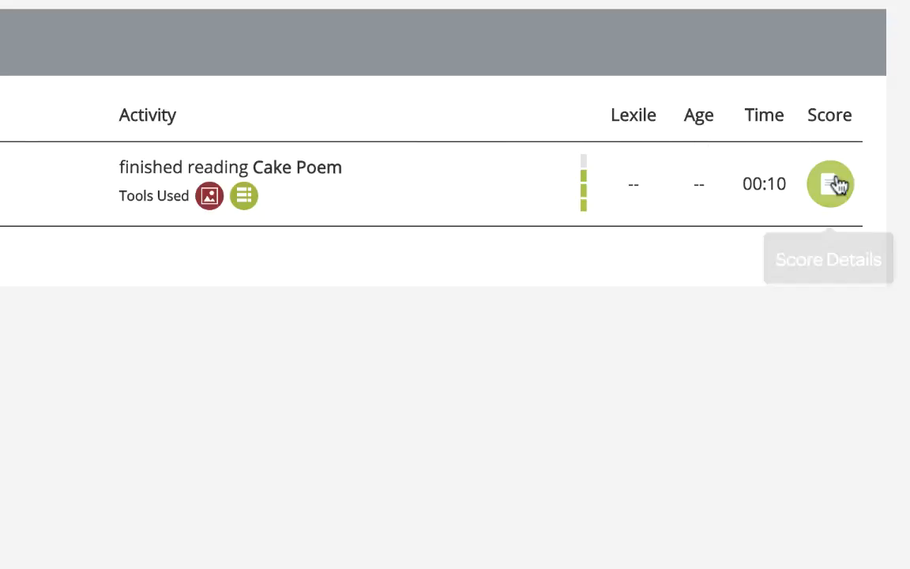
{"action": "left_click", "coordinate": [841, 188]}
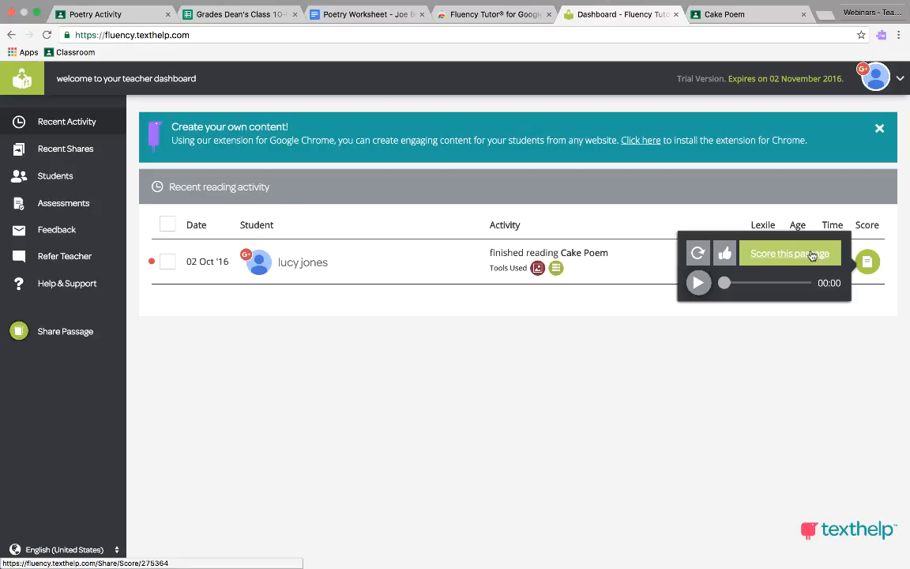
{"action": "left_click", "coordinate": [811, 255]}
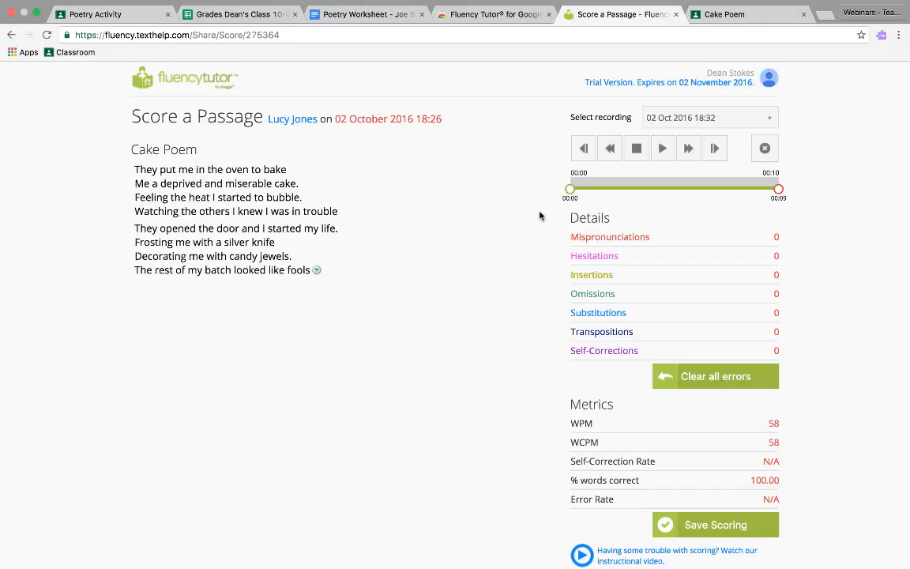
Step: Play back the student's recording and mark the word "Watching" as a Hesitation
{"action": "left_click", "coordinate": [663, 151]}
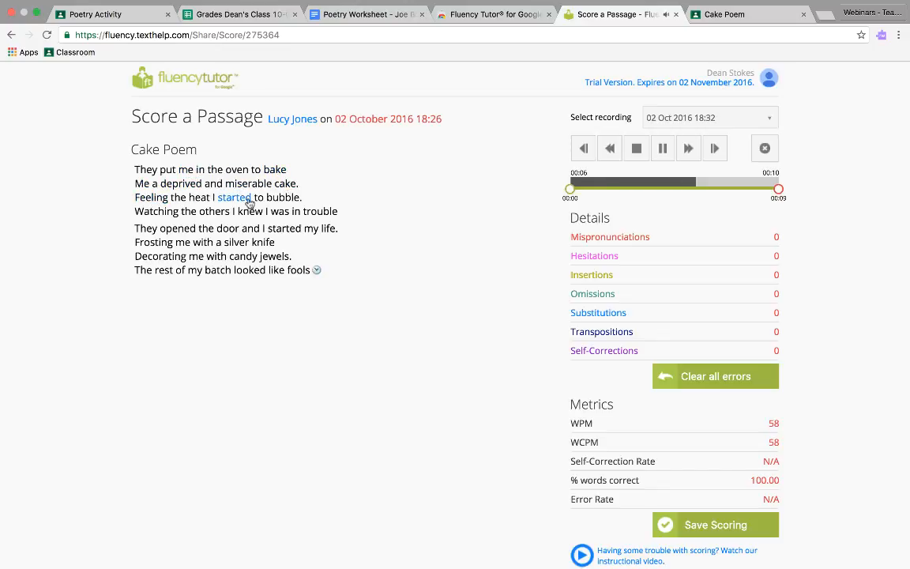
{"action": "left_click", "coordinate": [163, 212]}
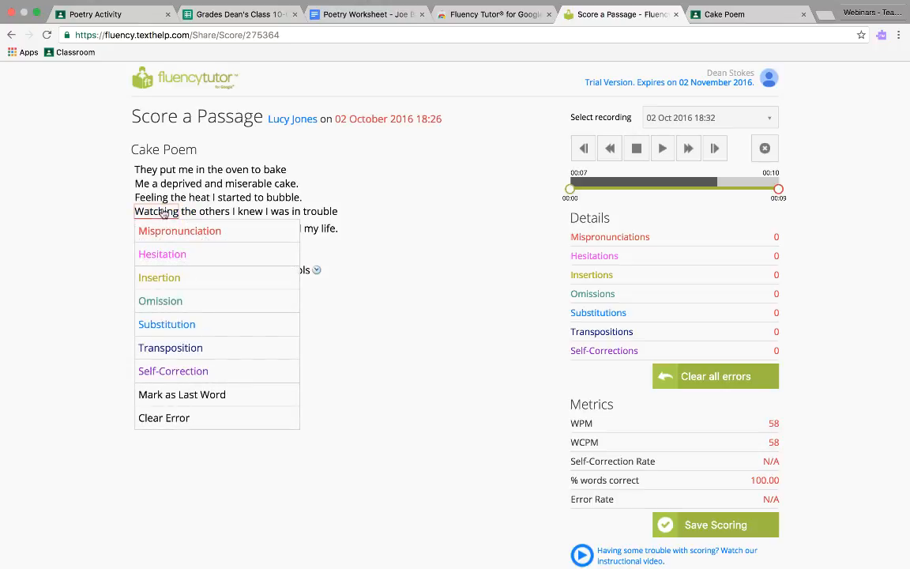
{"action": "left_click", "coordinate": [167, 256]}
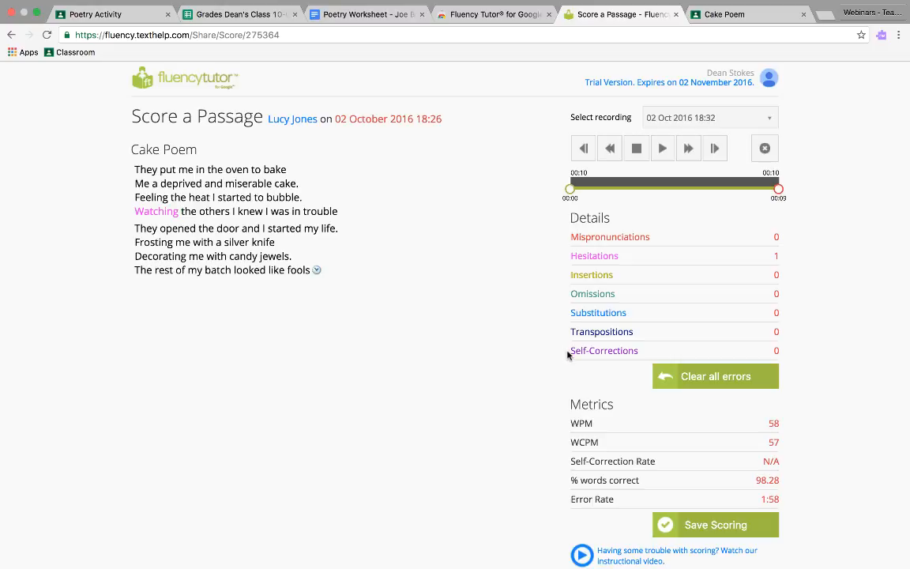
Step: Mark "trouble" at the end of the fourth line as the last word read
{"action": "scroll", "coordinate": [566, 355], "scroll_direction": "down", "scroll_amount": 1}
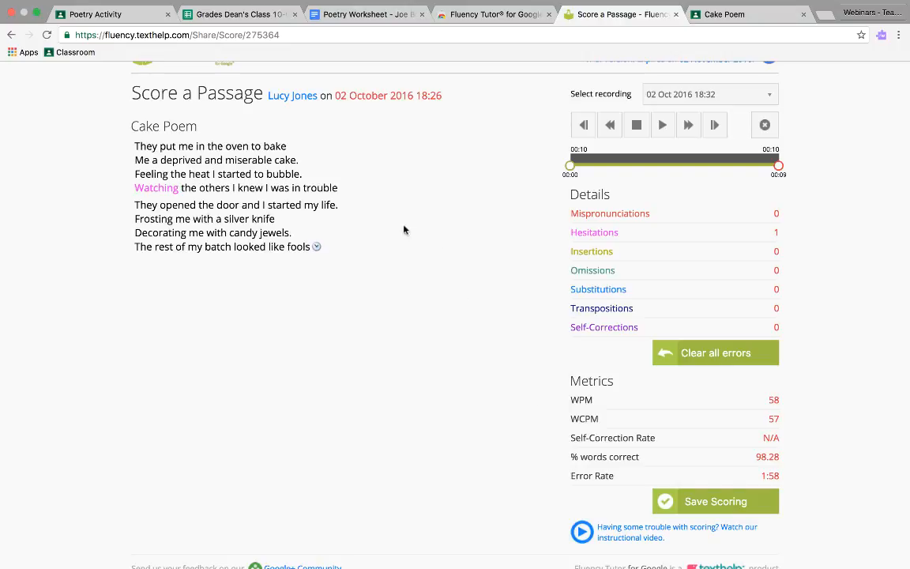
{"action": "left_click", "coordinate": [329, 191]}
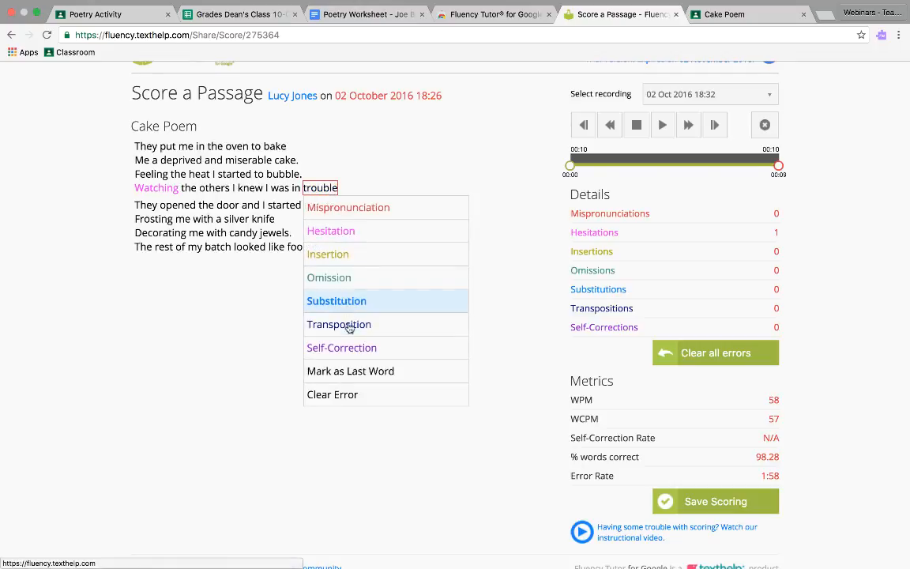
{"action": "left_click", "coordinate": [356, 374]}
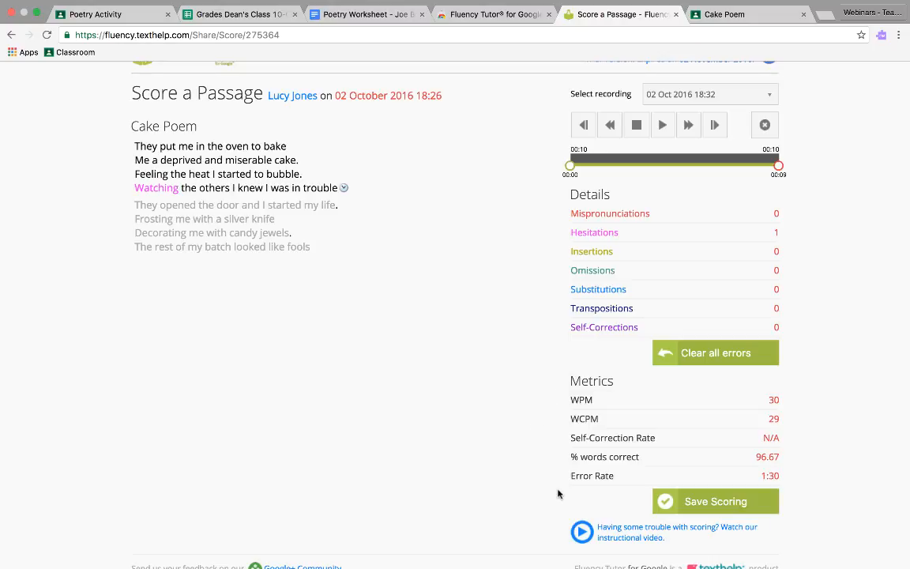
Step: Save the scoring and rate the student's reading 3 for Expression, 4 for Phrasing, 3 for Smoothness and 4 for Pace
{"action": "left_click", "coordinate": [696, 500]}
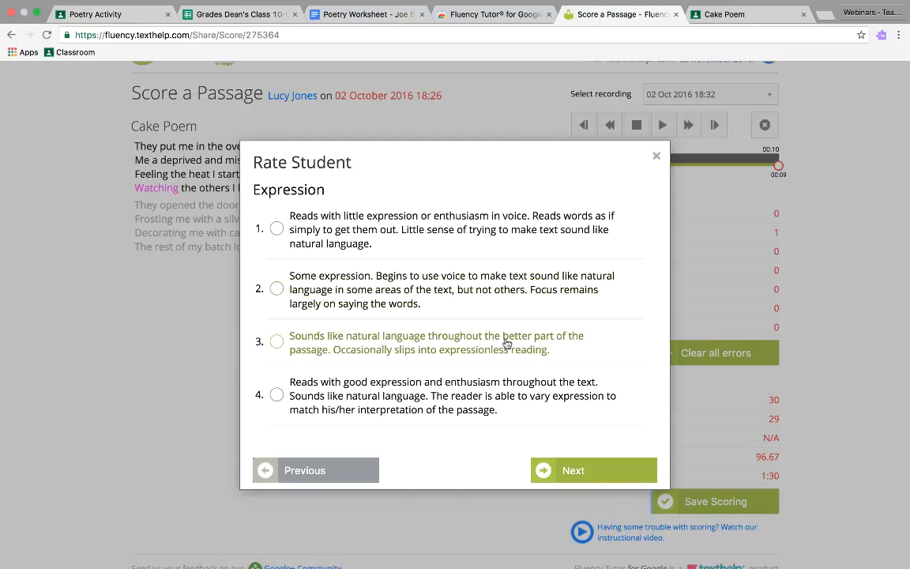
{"action": "left_click", "coordinate": [506, 344]}
{"action": "left_click", "coordinate": [539, 469]}
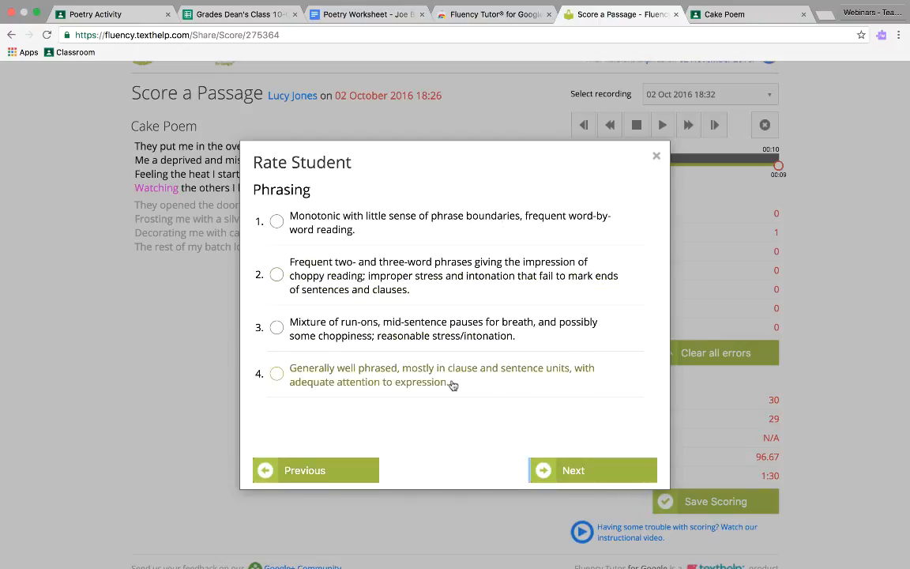
{"action": "left_click", "coordinate": [453, 385]}
{"action": "left_click", "coordinate": [540, 469]}
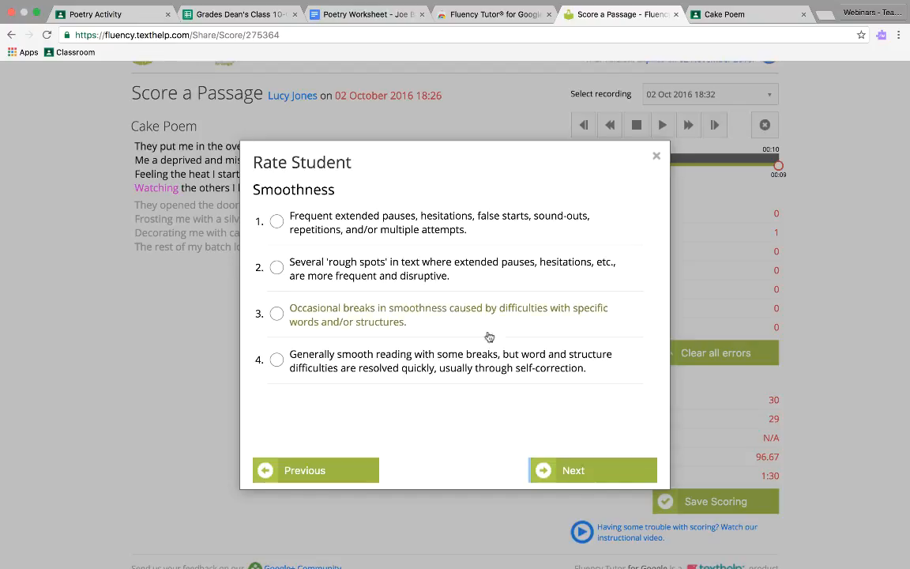
{"action": "left_click", "coordinate": [488, 334]}
{"action": "left_click", "coordinate": [564, 476]}
{"action": "left_click", "coordinate": [396, 322]}
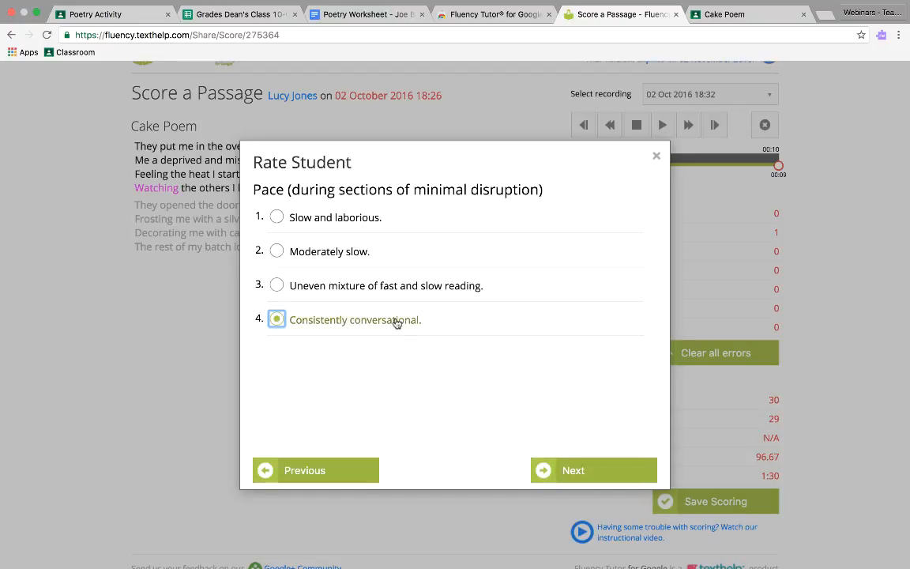
{"action": "left_click", "coordinate": [551, 466]}
Step: Add the note "A really great reading - well done! Make sure to take a small pause at the end of each line." and finish rating
{"action": "left_click", "coordinate": [518, 282]}
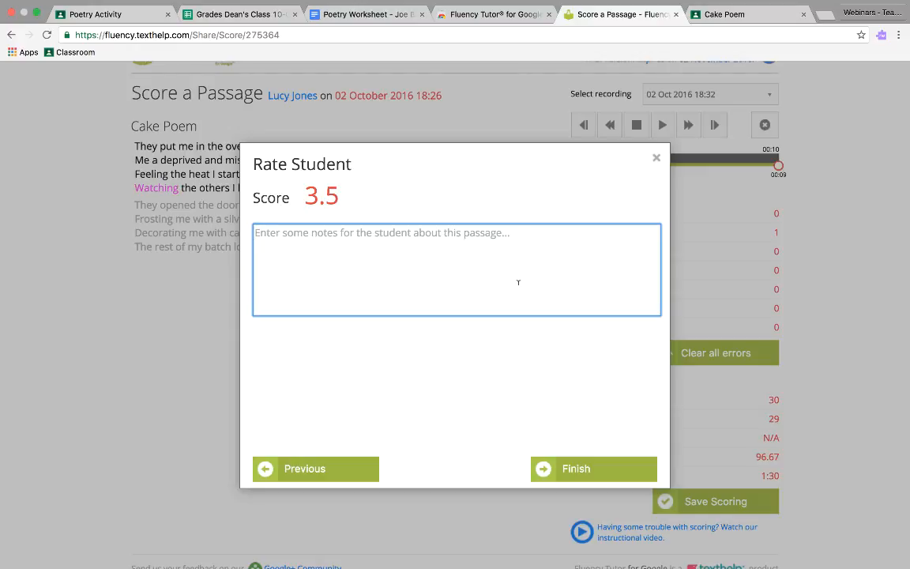
{"action": "type", "text": "A really great reading - well done! Make sure to take a small pause at the end of each line."}
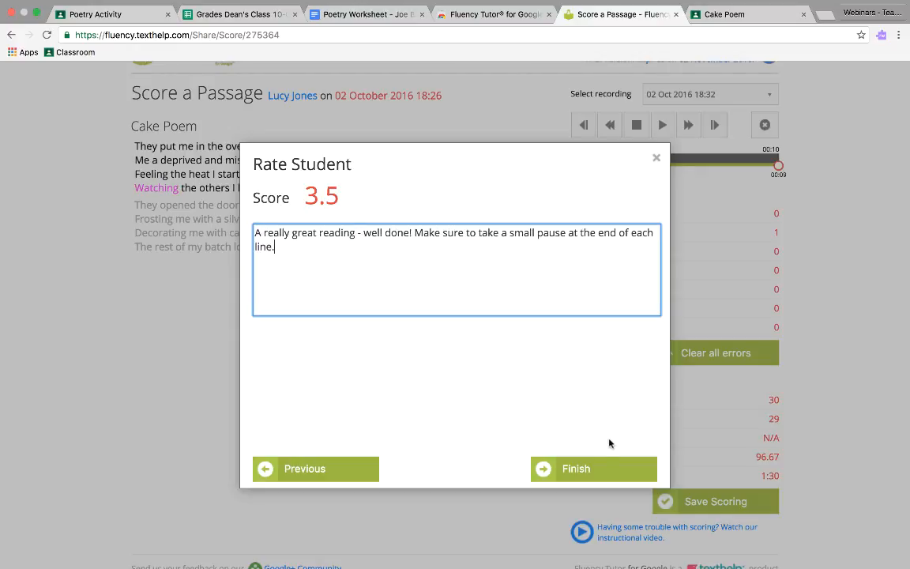
{"action": "left_click", "coordinate": [591, 467]}
Step: Open the teacher's score and feedback for the Cake Poem reading from the student dashboard's recent reading activity
{"action": "mouse_move", "coordinate": [862, 264]}
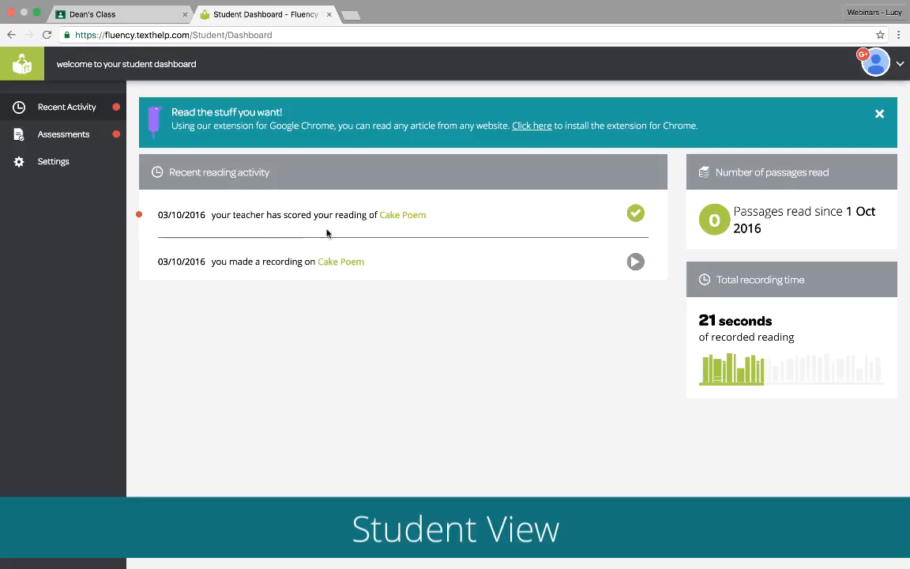
{"action": "left_click", "coordinate": [635, 214]}
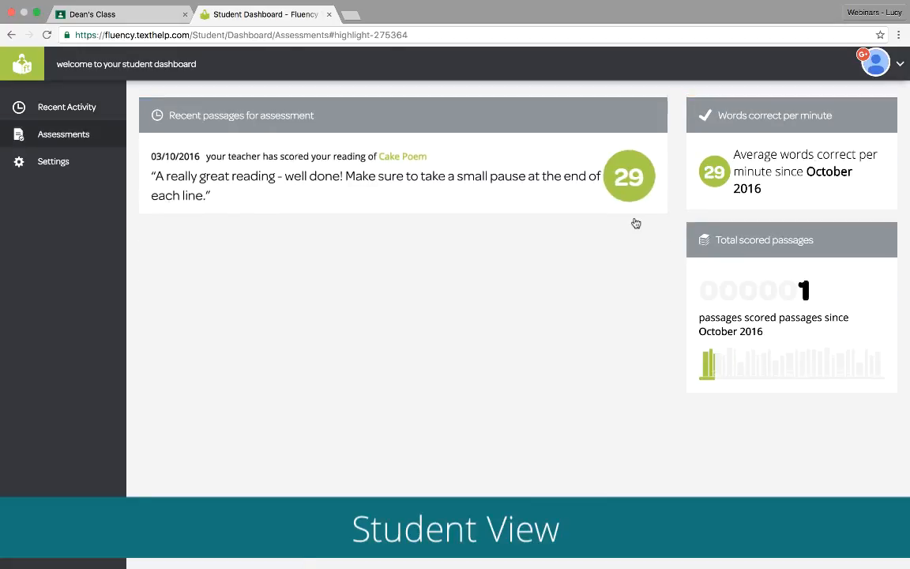